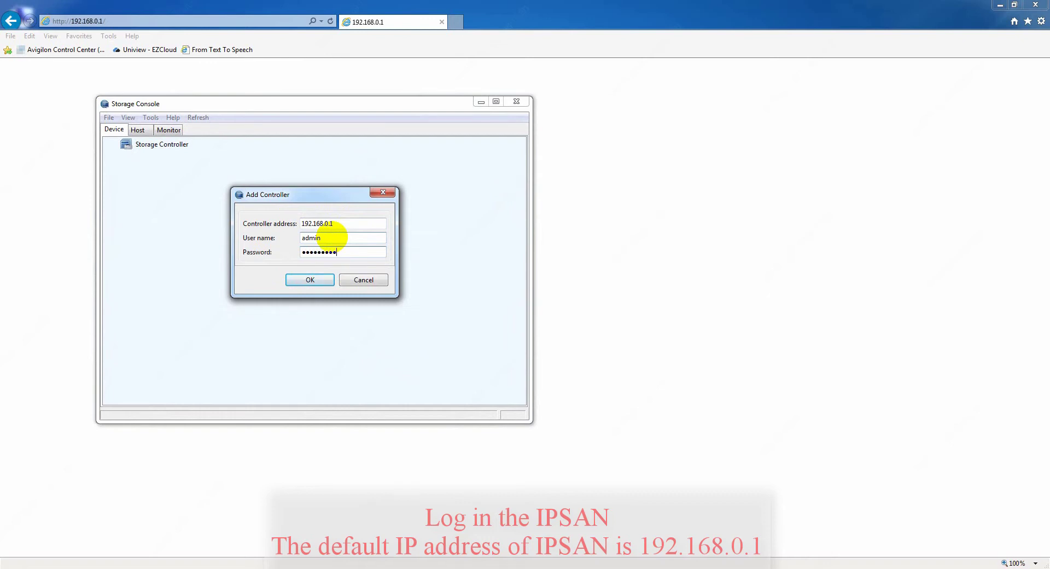
- Log in to the IPSAN controller at 192.168.0.1 with the admin account
left_click(326, 281)
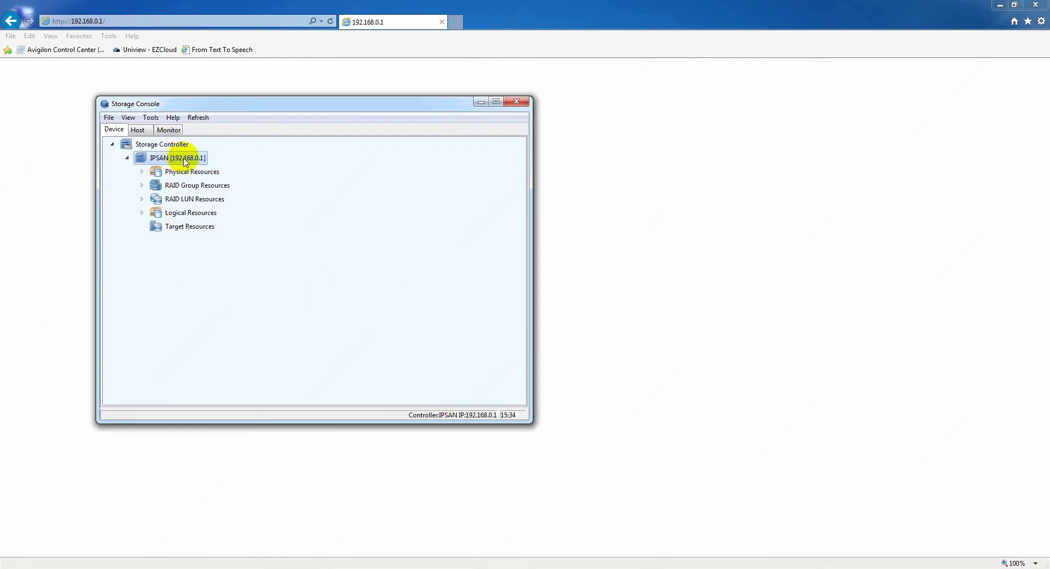
- Change the IPSAN admin password, entering the old password and confirming the new one
right_click(184, 158)
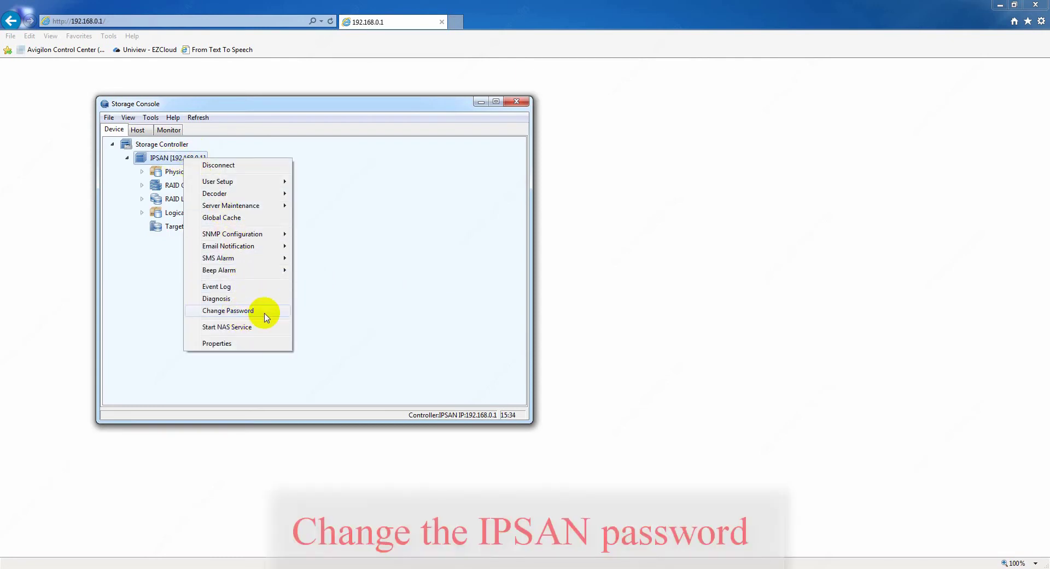
left_click(228, 311)
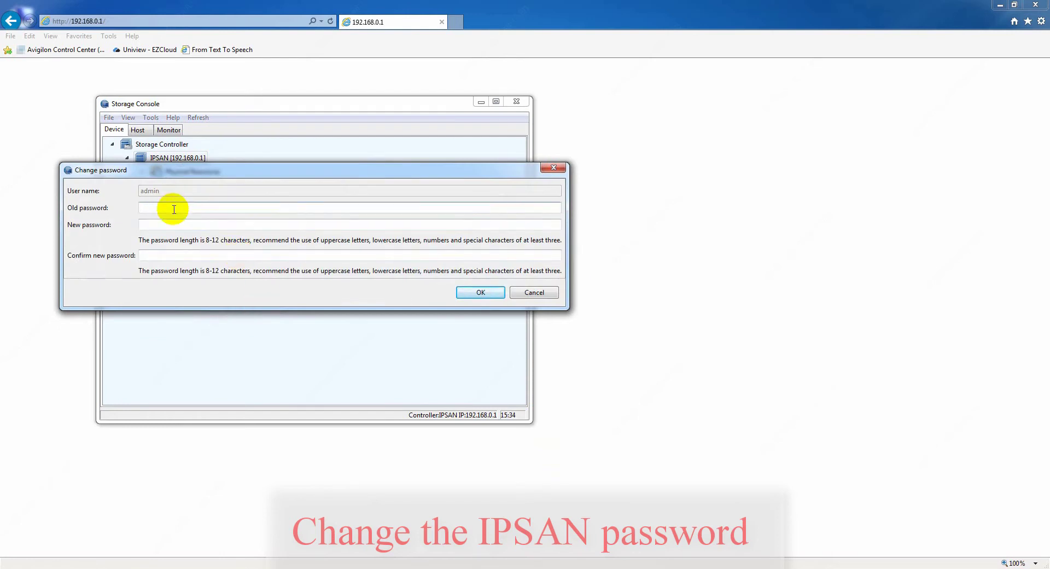
left_click(175, 255)
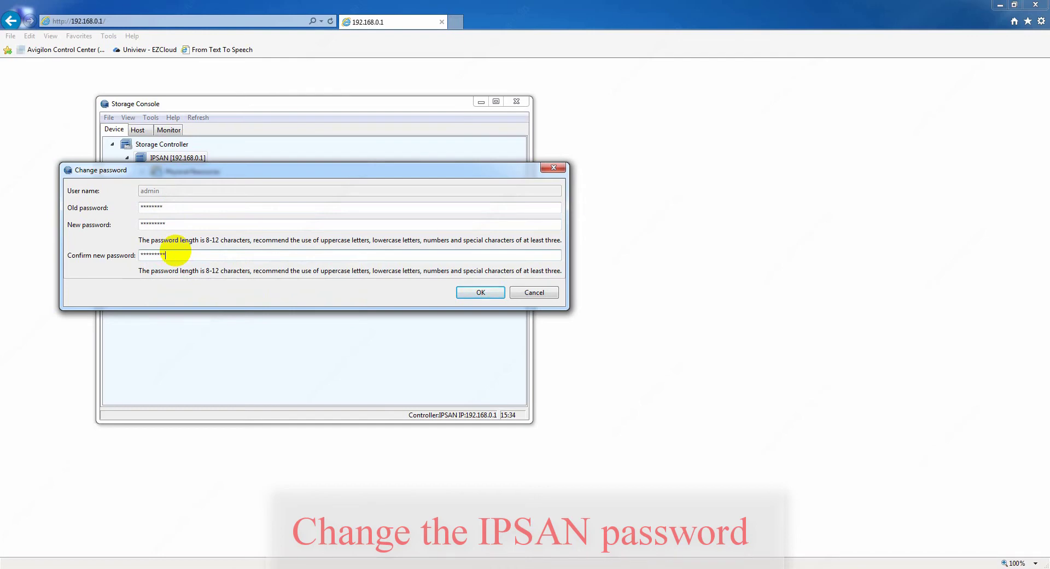
left_click(481, 292)
right_click(179, 158)
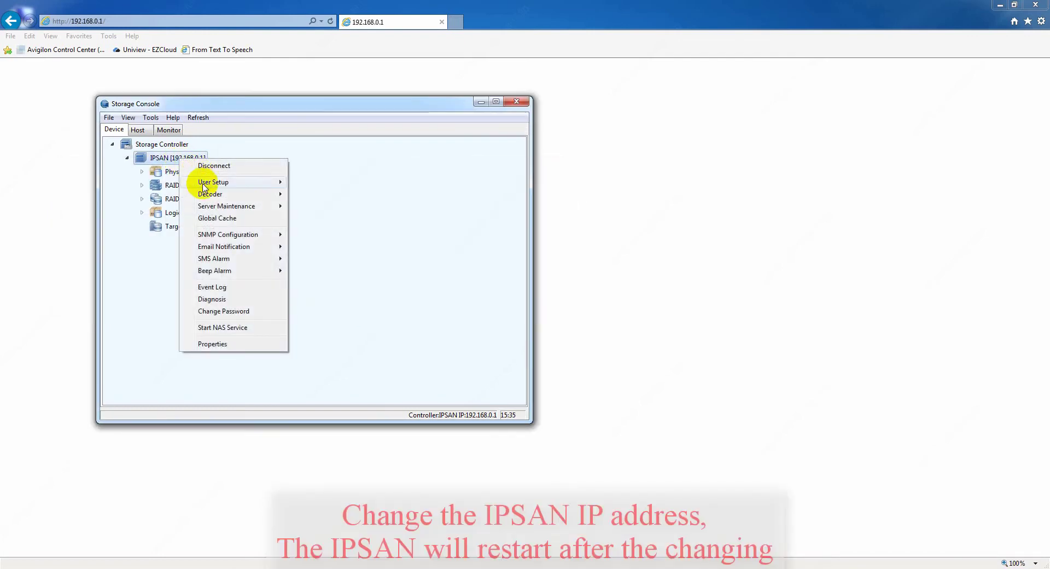
- Change the eth0 port's IP address to 192.168.0.2 and accept the connection-interruption warning
mouse_move(219, 207)
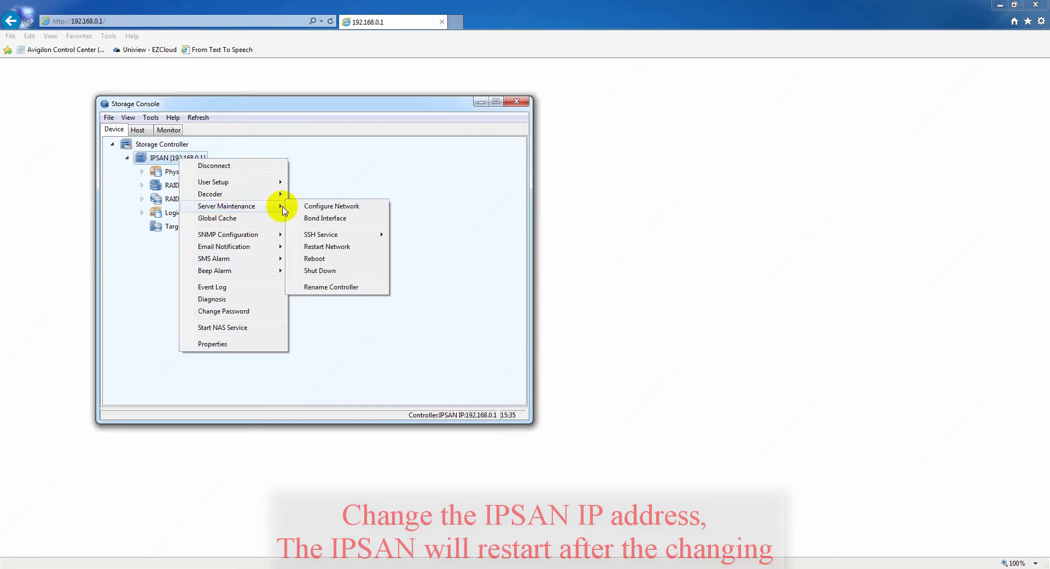
left_click(345, 208)
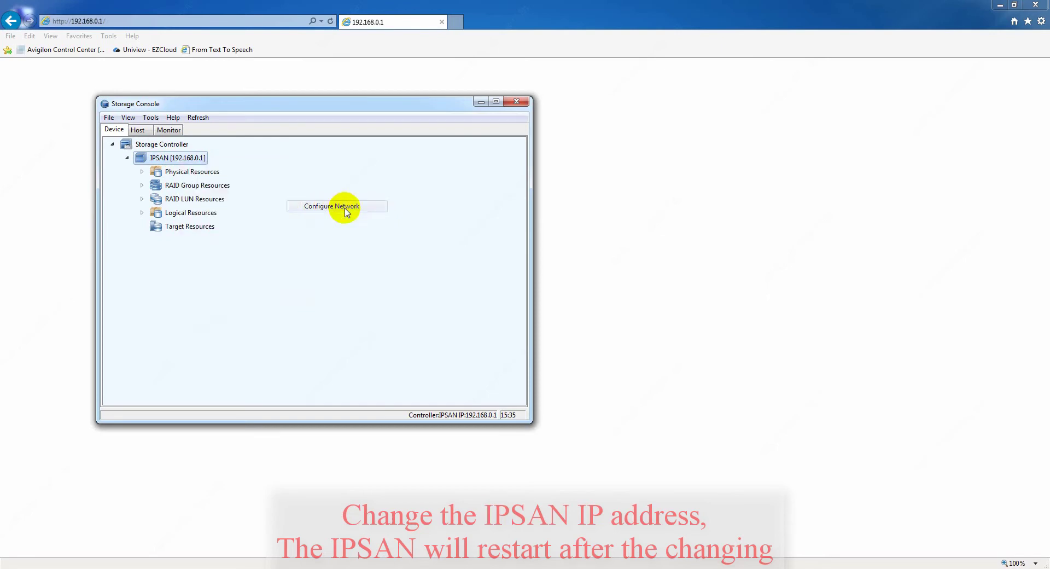
left_click(198, 130)
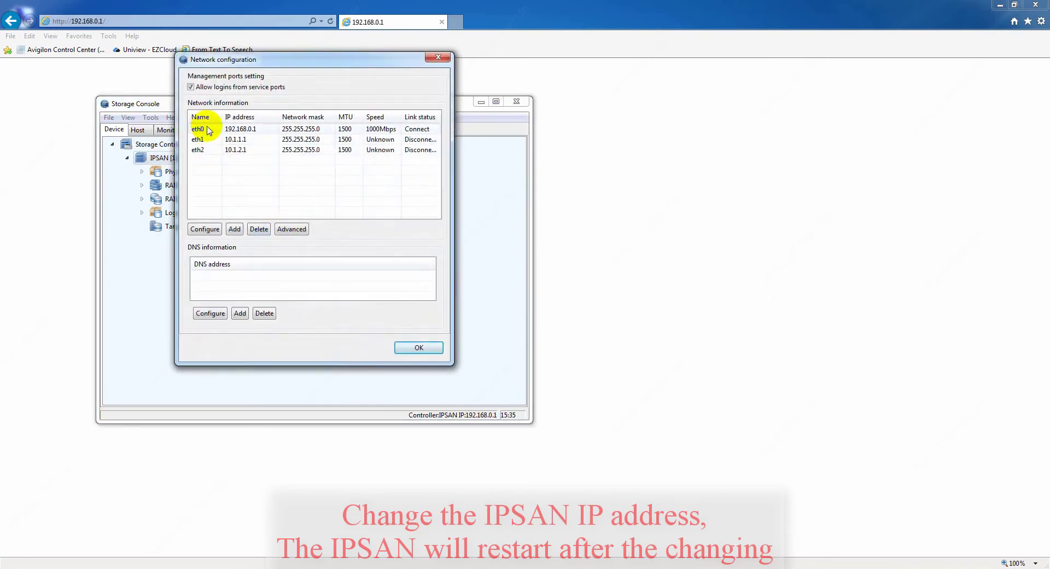
left_click(200, 230)
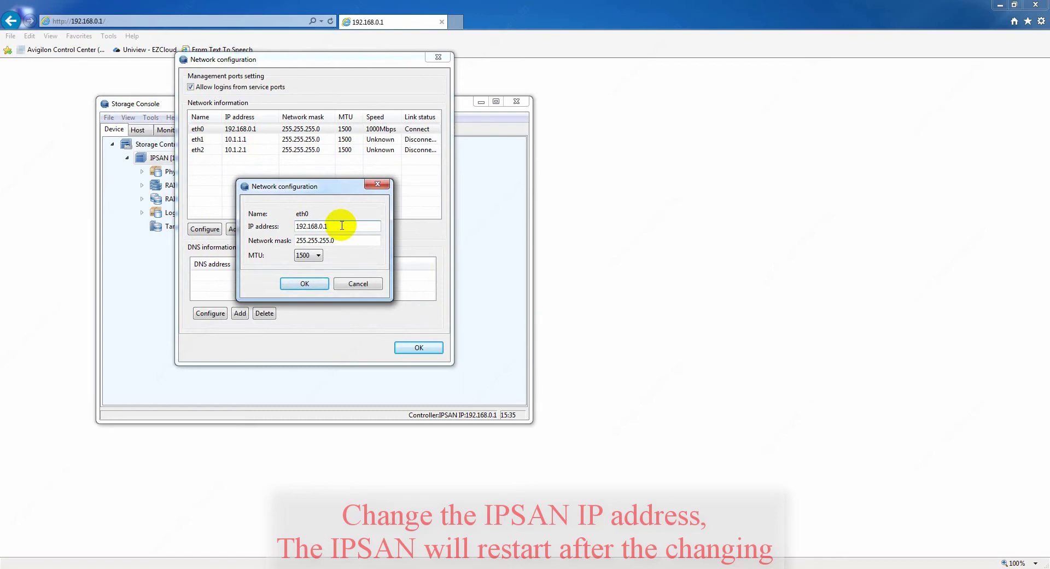
left_click(298, 284)
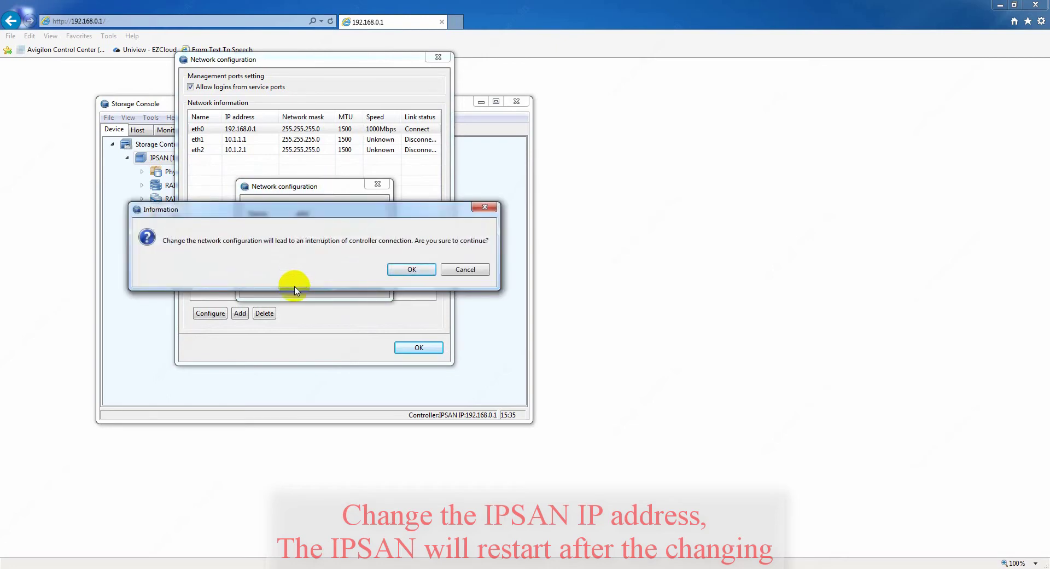
left_click(405, 269)
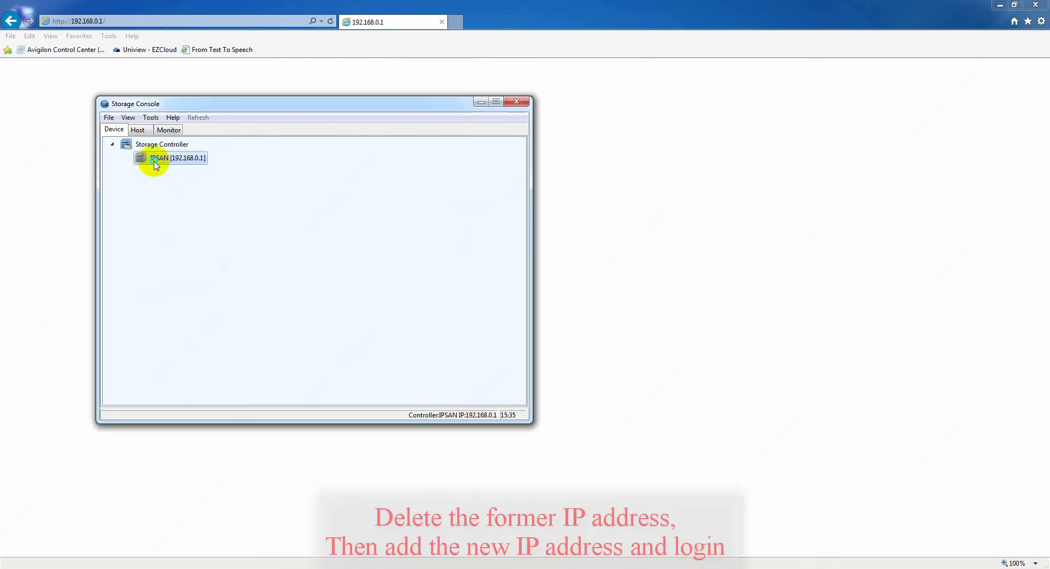
- Delete the old 192.168.0.1 IPSAN entry from the console
right_click(155, 162)
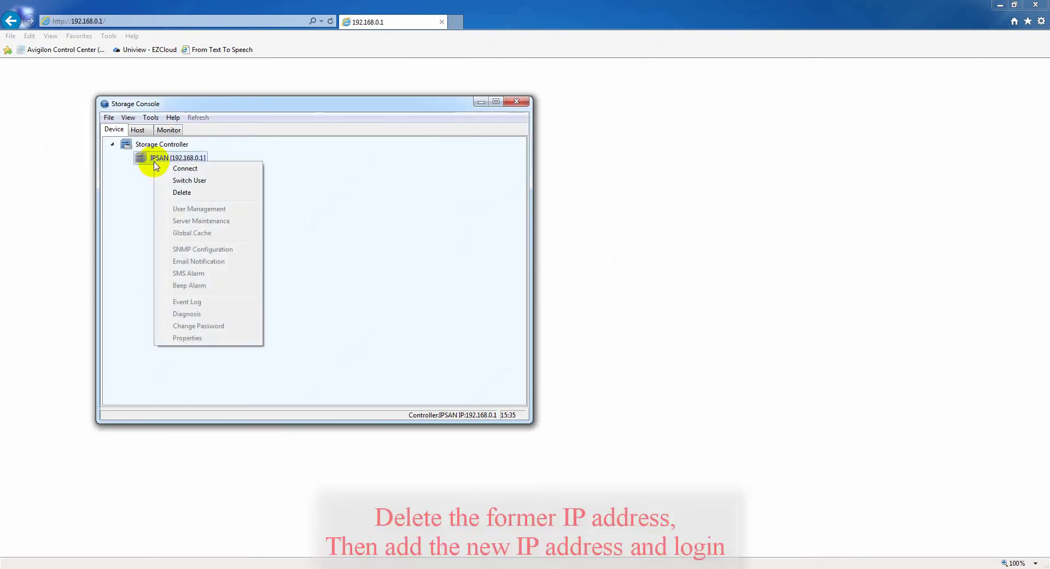
left_click(189, 195)
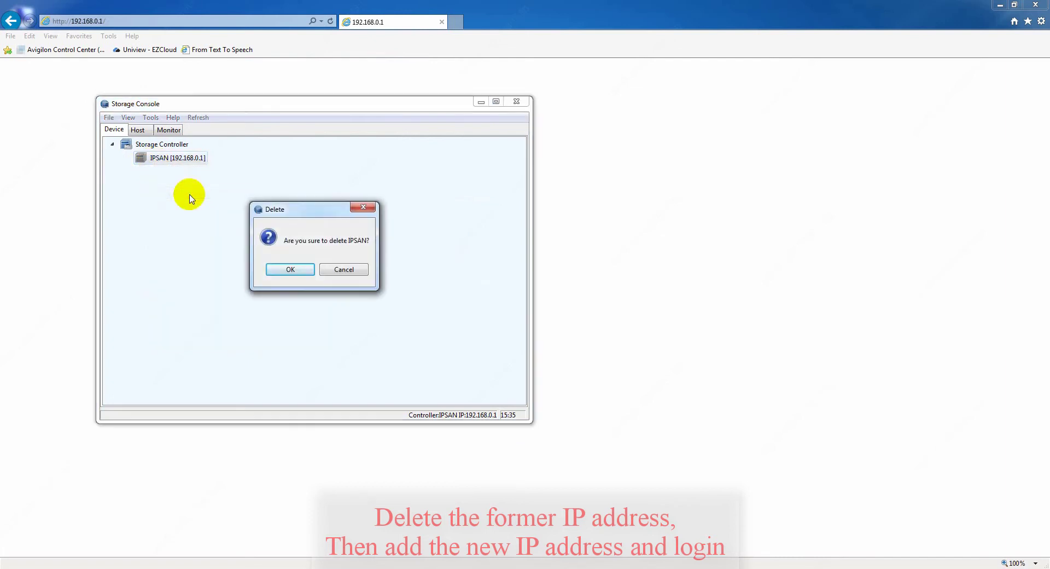
left_click(288, 268)
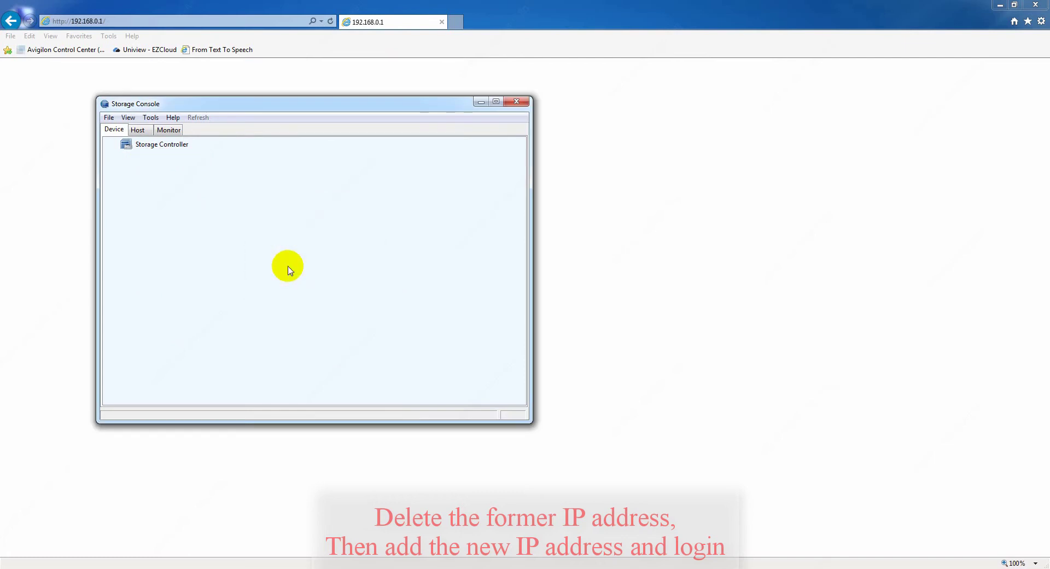
- Add the storage controller at 192.168.0.2 using the admin login and its password
right_click(157, 144)
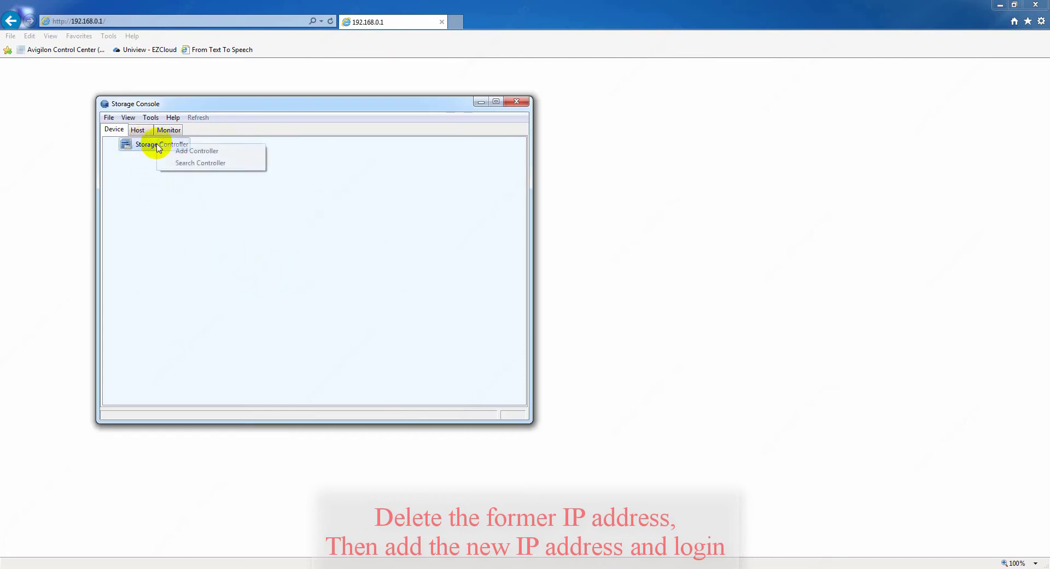
left_click(206, 152)
left_click(301, 225)
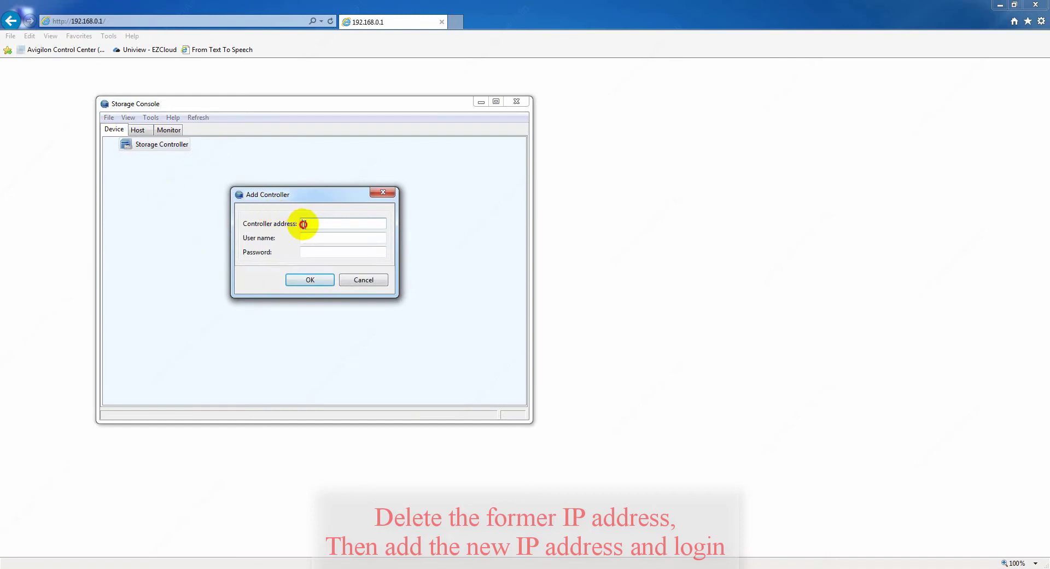
type("192.16.8.0.2")
key("Tab")
type("admin")
key("Tab")
type("*********")
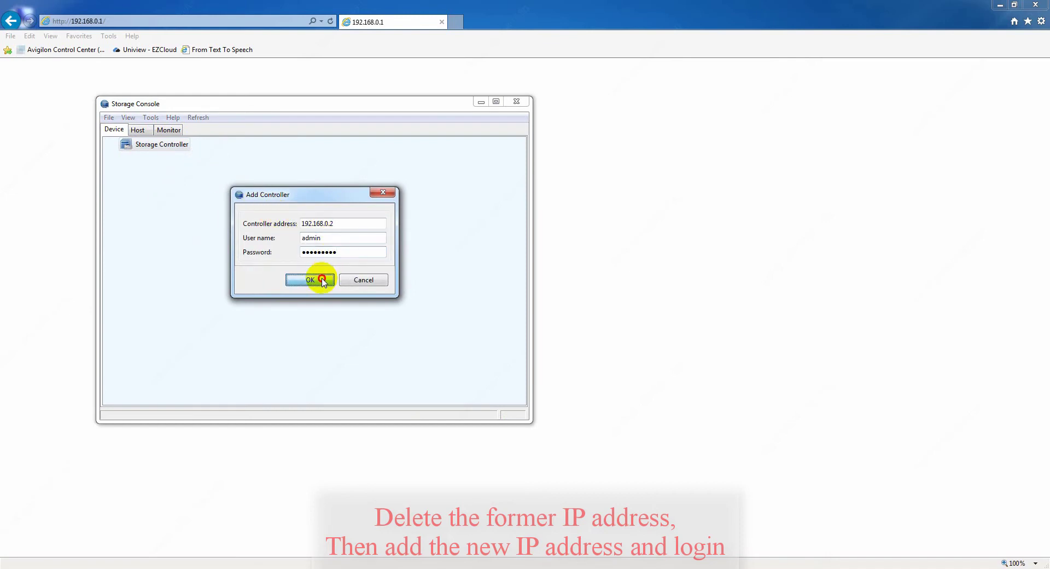
left_click(310, 279)
right_click(165, 158)
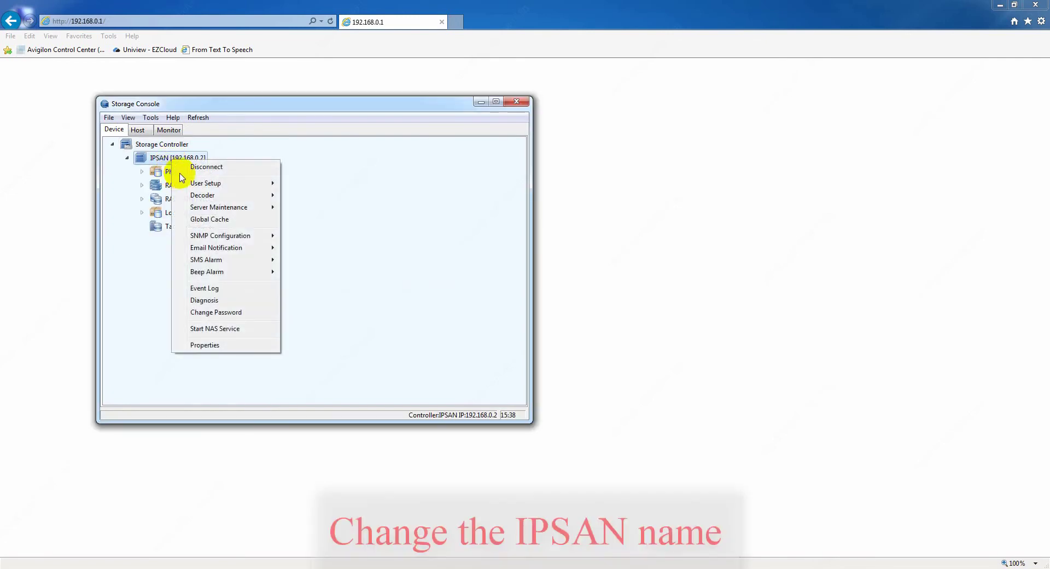
- Rename the controller to UNV-1 and accept the restart warning
mouse_move(229, 213)
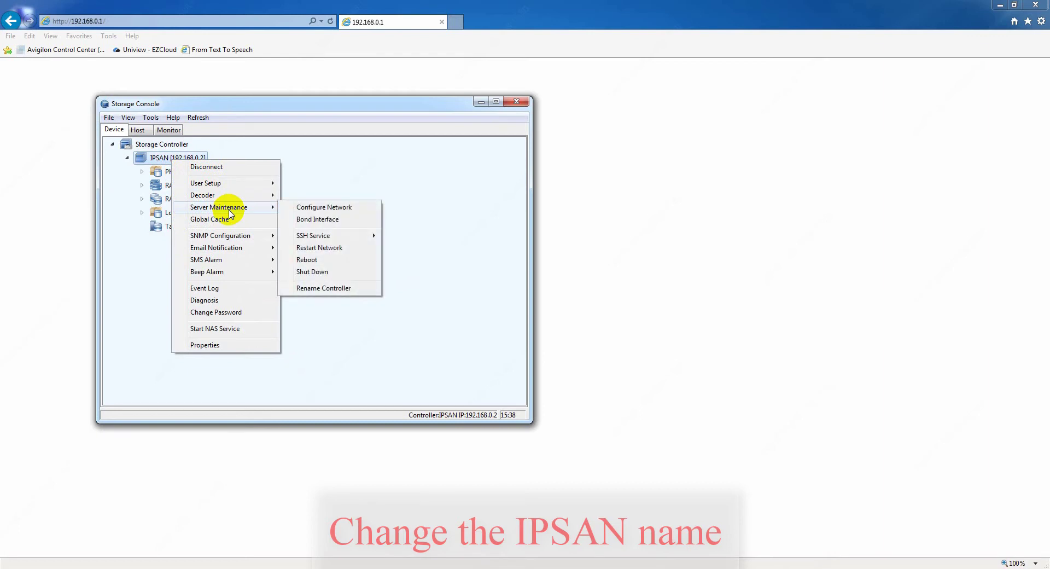
left_click(321, 288)
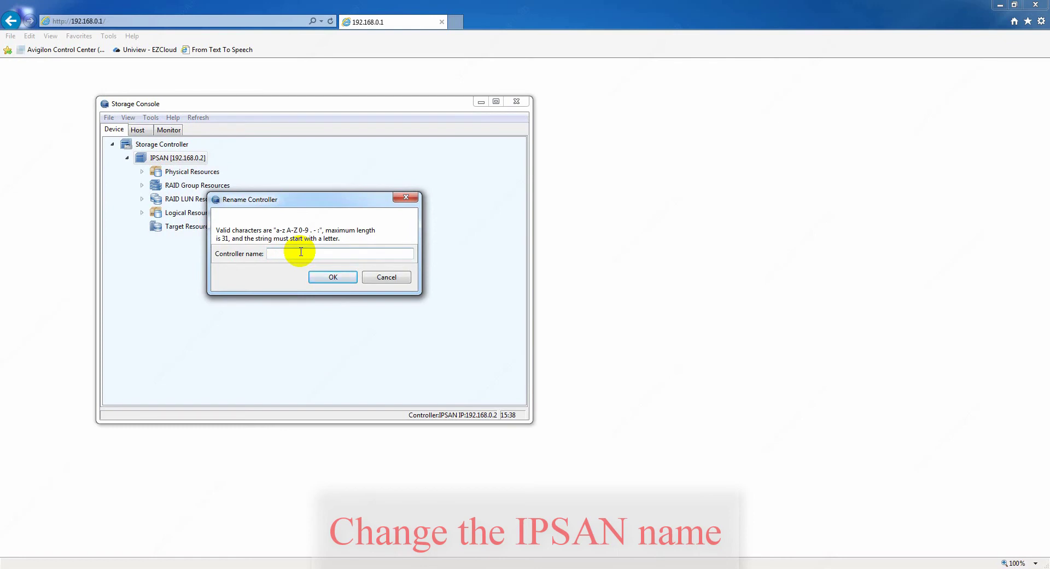
type("UNV-1")
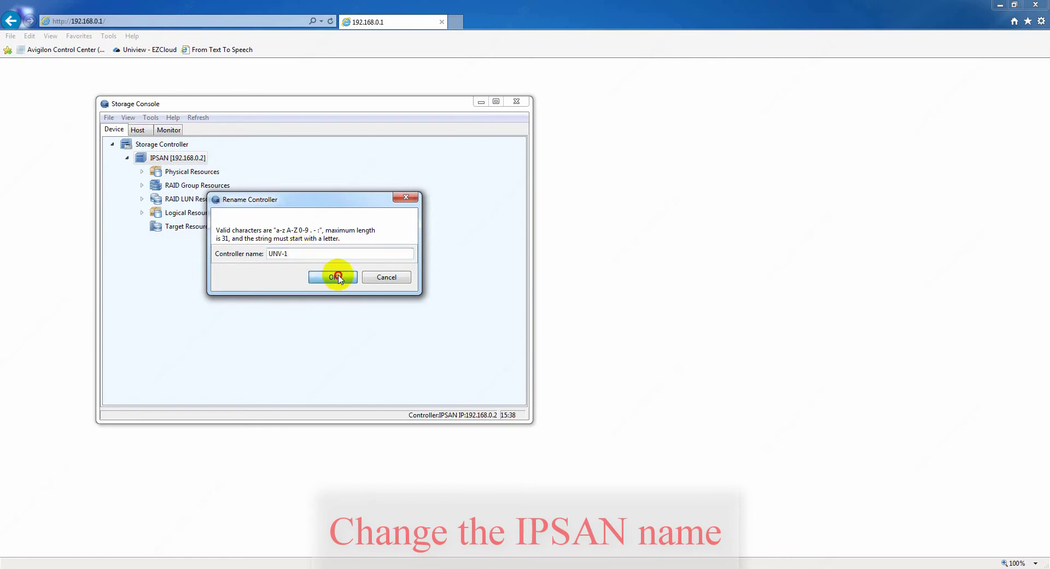
left_click(335, 276)
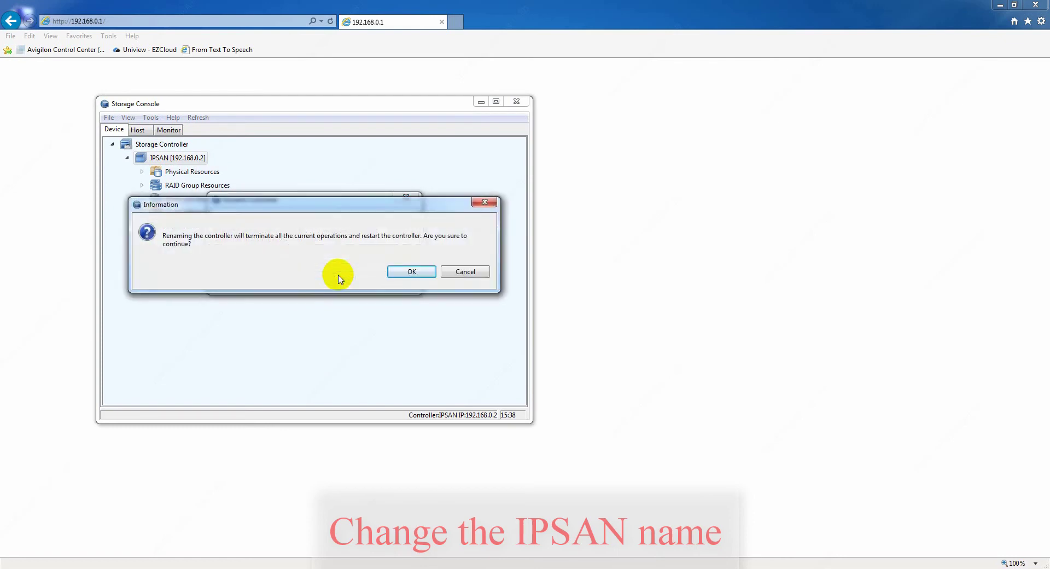
left_click(411, 274)
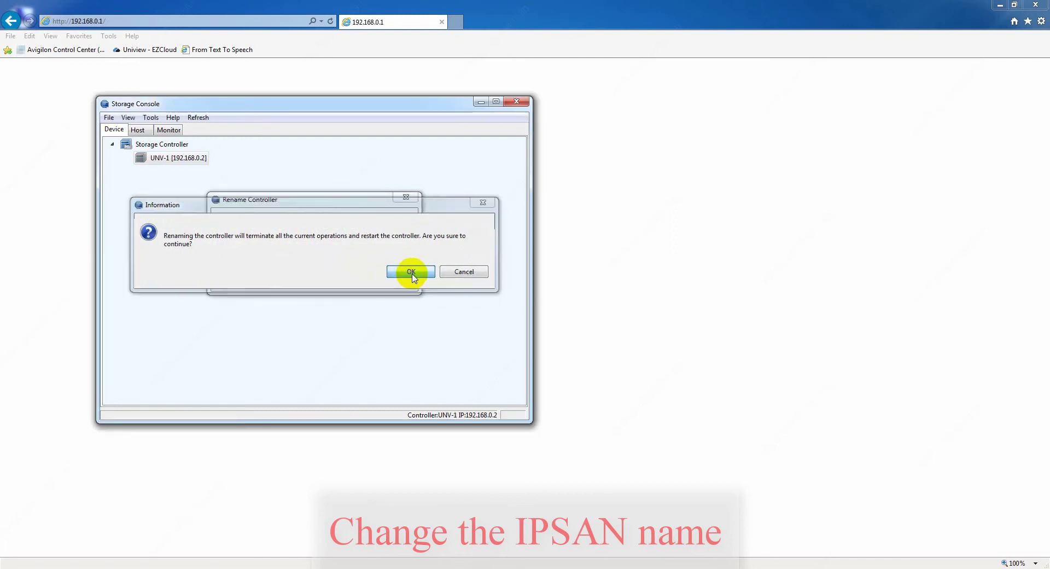
- Reconnect and log back in to the UNV-1 controller
right_click(171, 159)
left_click(193, 164)
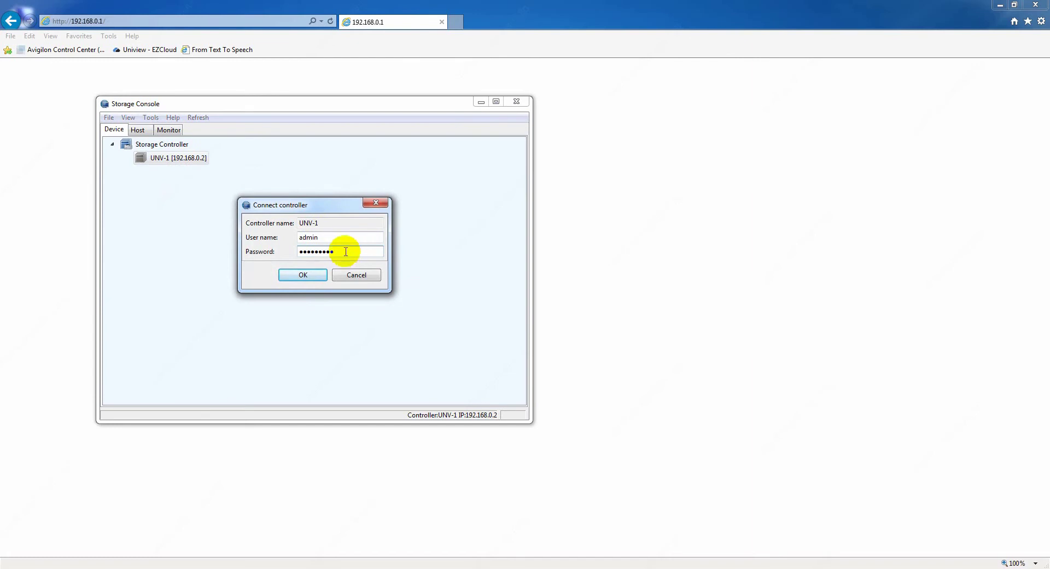
left_click(299, 274)
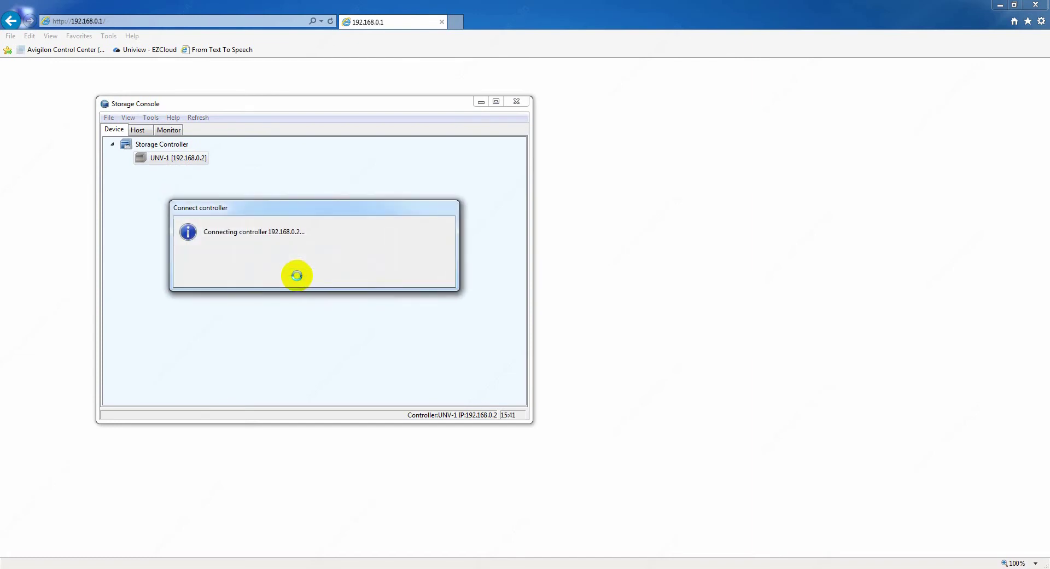
- Set the controller's system time zone to Japan - JST, giving a clock of 15:42
double_click(502, 415)
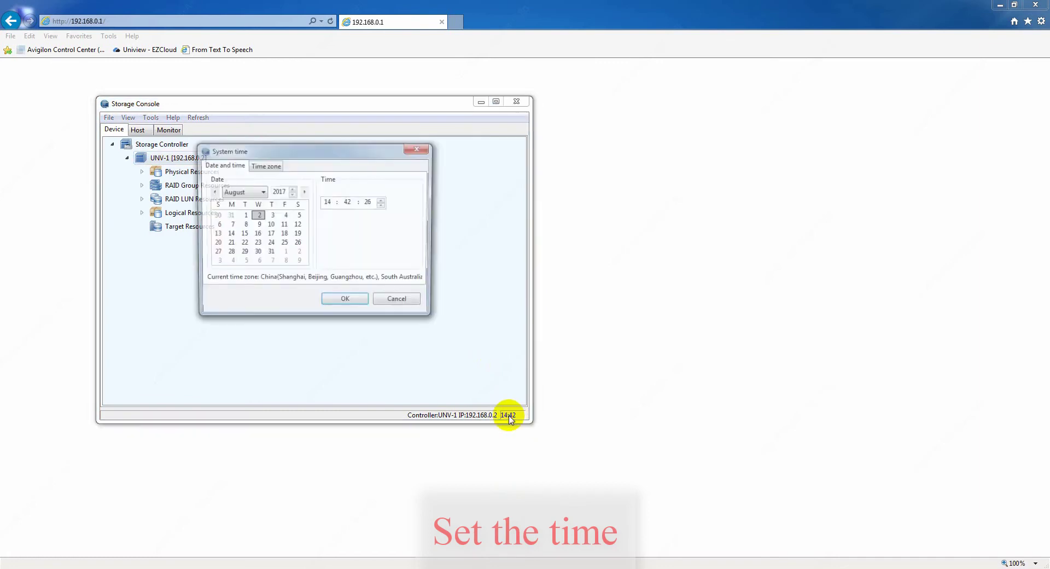
left_click(269, 166)
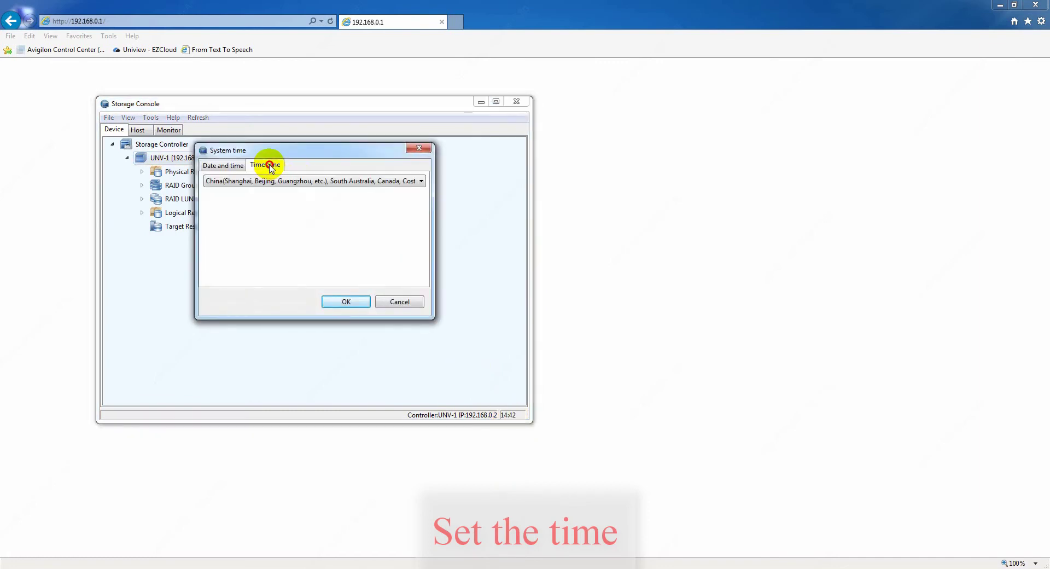
left_click(266, 181)
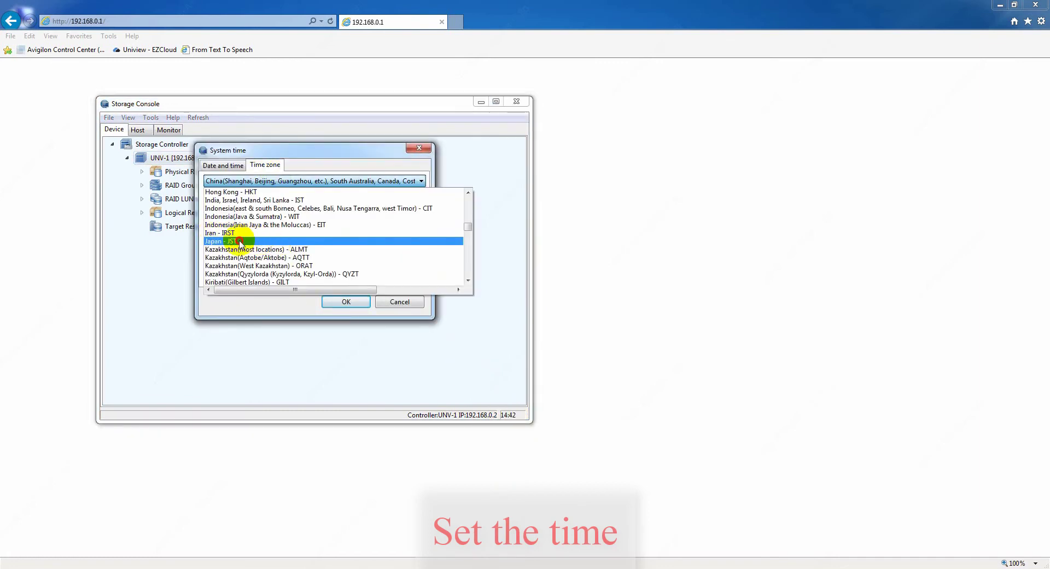
left_click(241, 241)
left_click(224, 165)
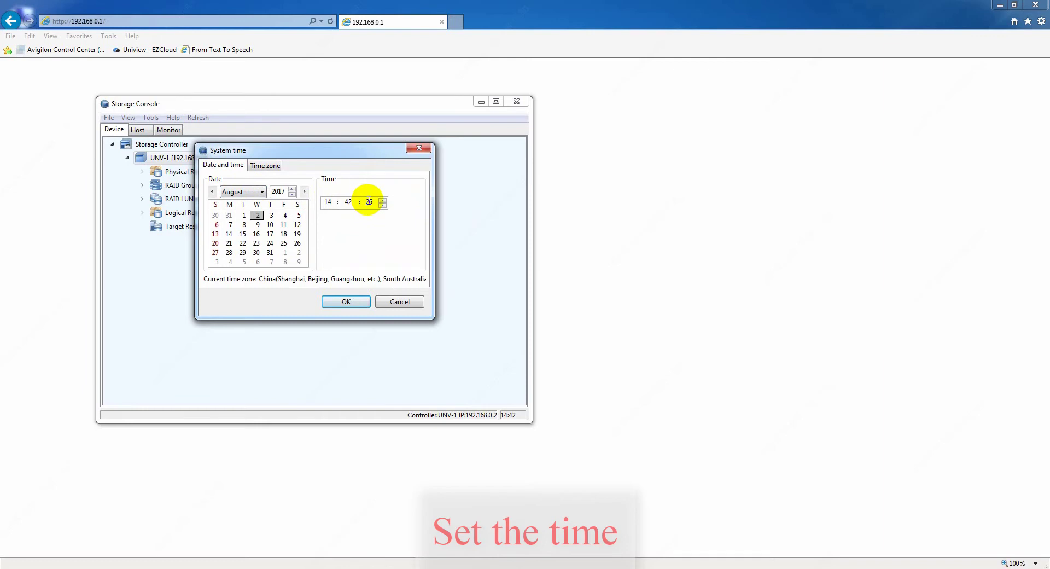
left_click(345, 302)
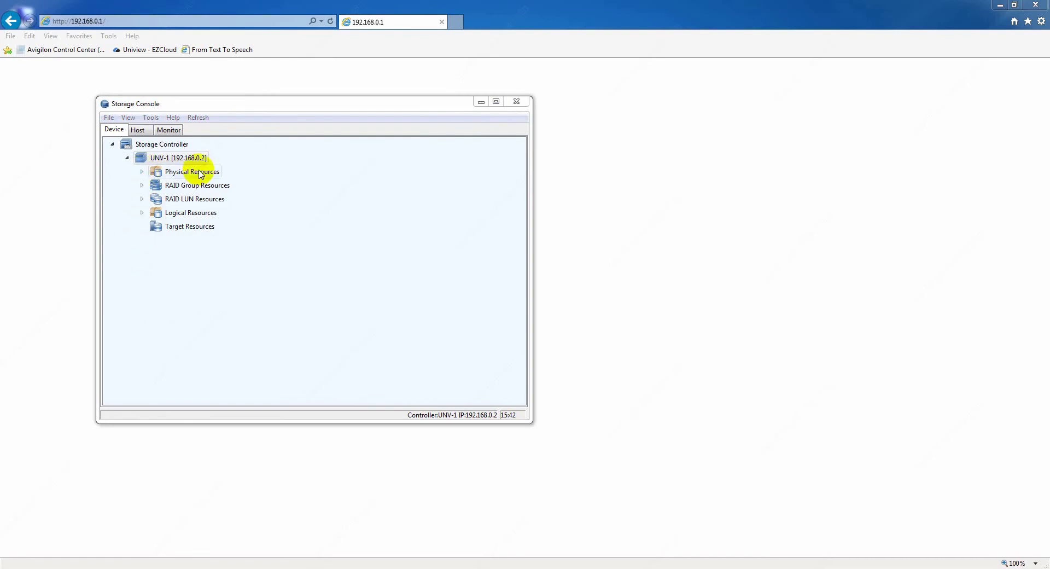
- Review the five vacant 4.00 TB disks in DEU-0:0:0, then expand RAID Group Resources
left_click(143, 172)
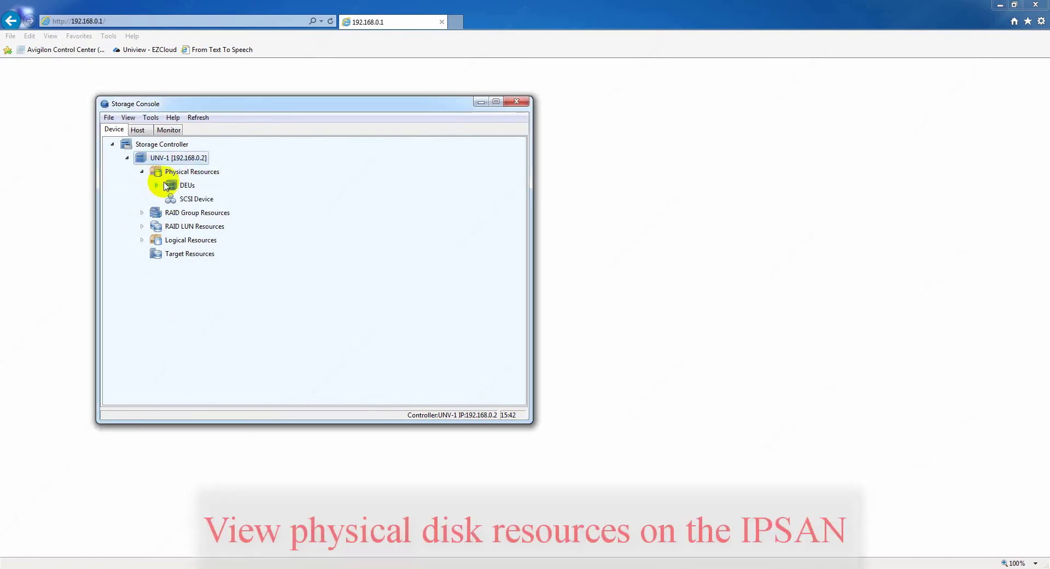
left_click(158, 187)
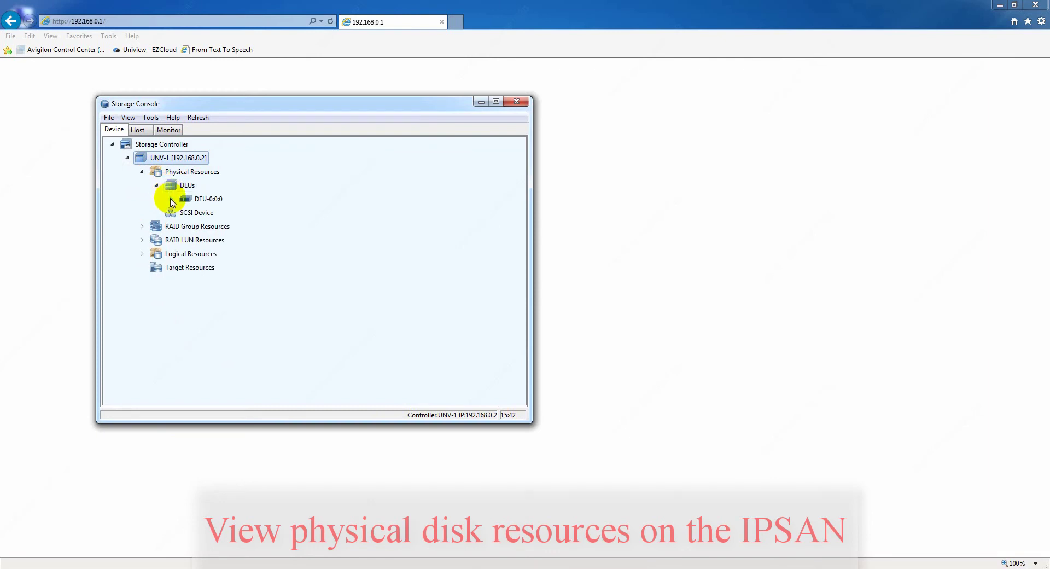
left_click(172, 199)
scroll(273, 285, "down", 2)
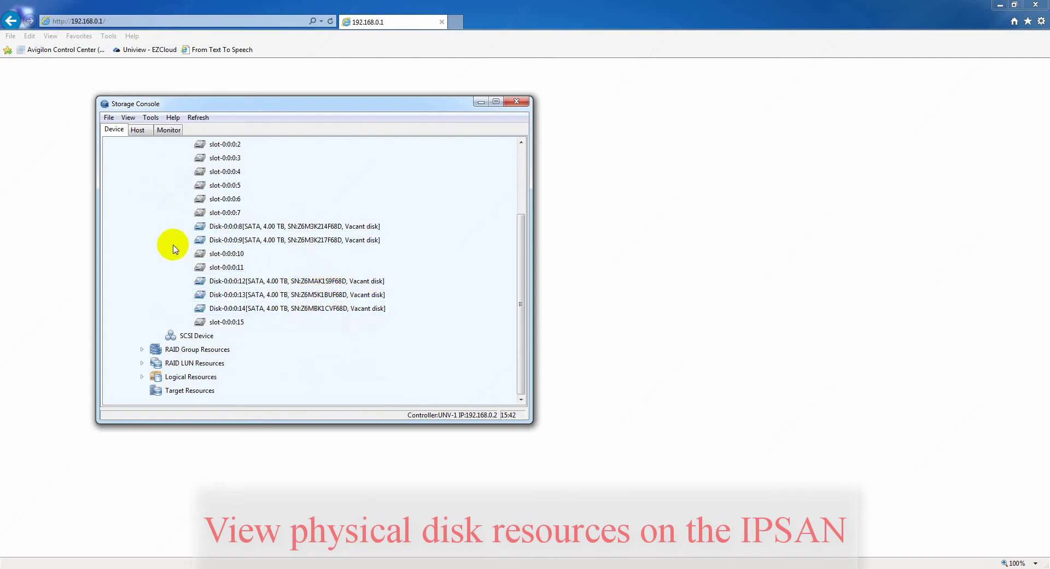
scroll(174, 230, "up", 3)
left_click(171, 199)
left_click(157, 185)
left_click(142, 172)
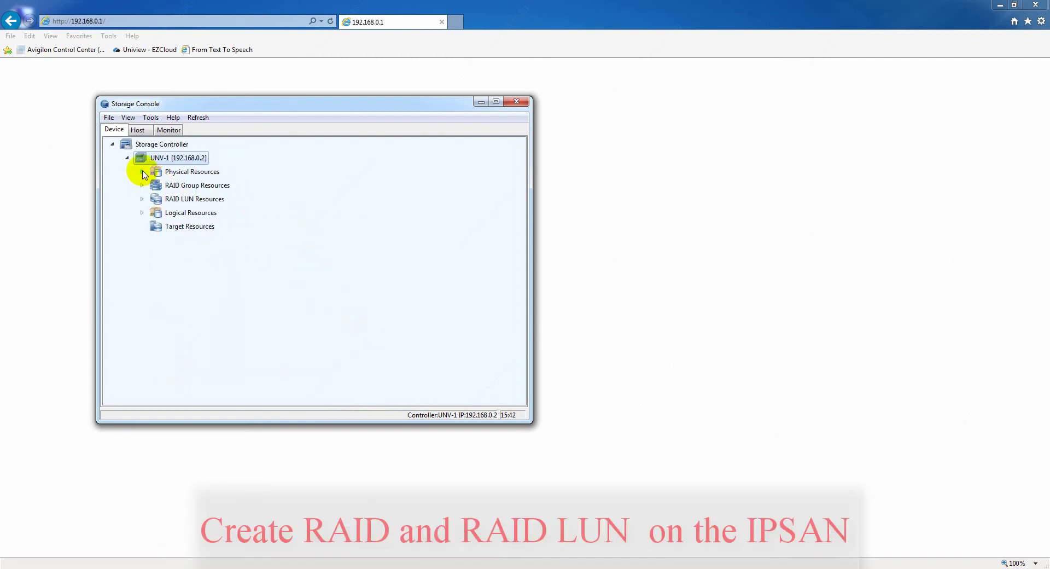
left_click(143, 186)
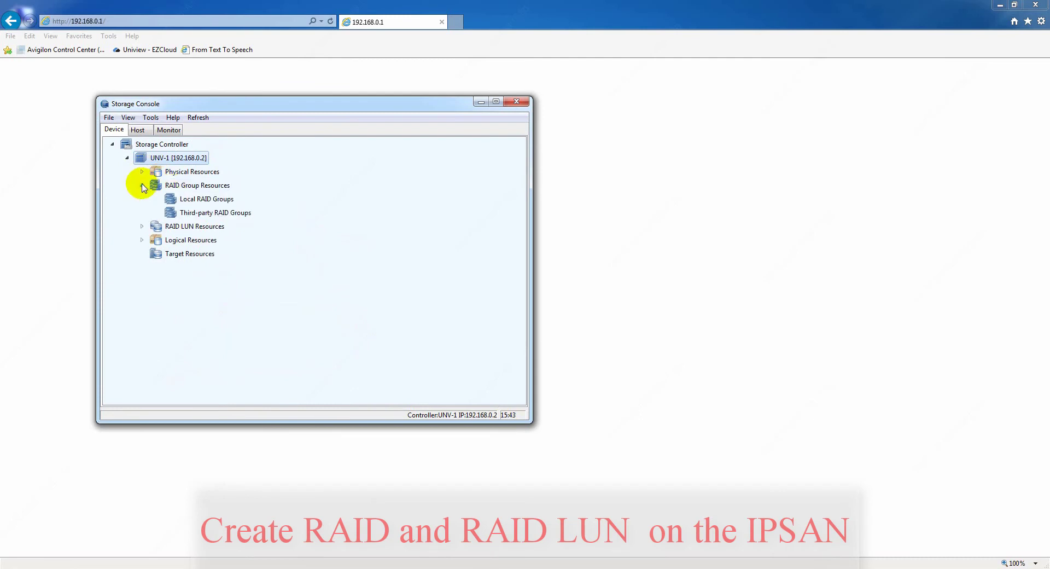
right_click(195, 200)
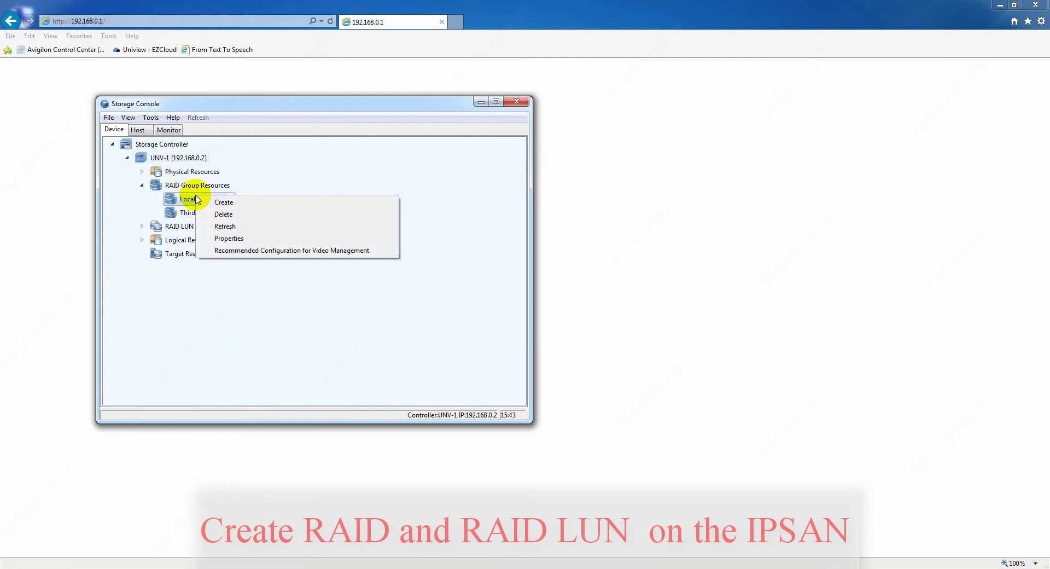
- Create RAID5 group SC0-RG-001 from all five disks, keeping default LUN SC0-LUN-0001 settings
left_click(256, 203)
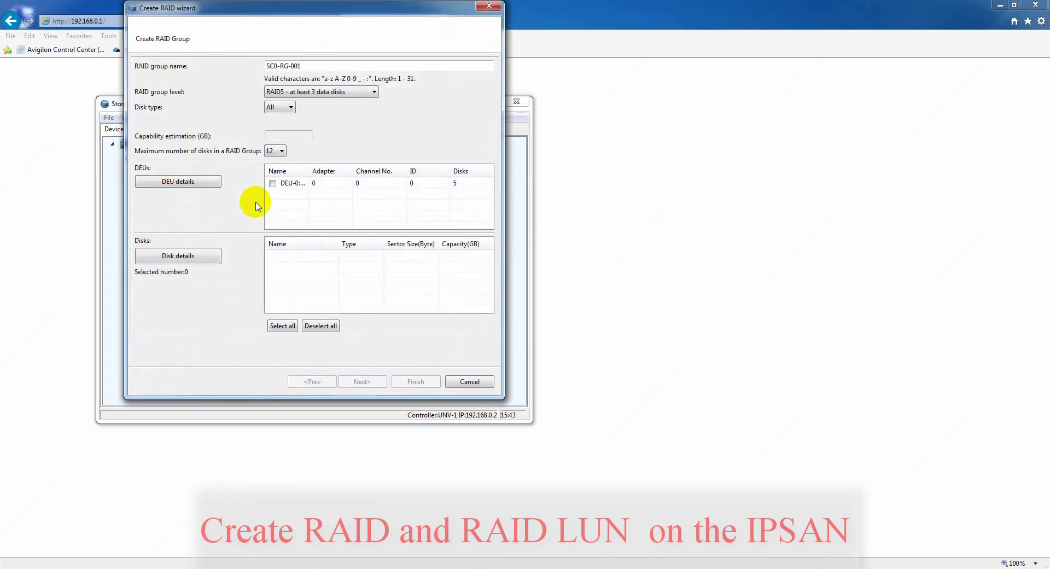
left_click_drag(315, 14, 328, 33)
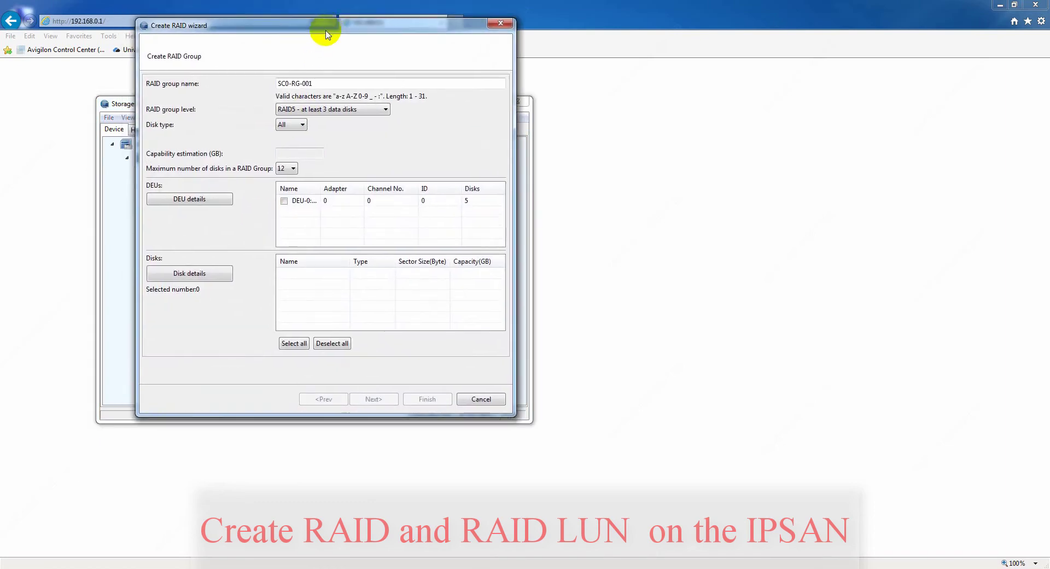
left_click(374, 109)
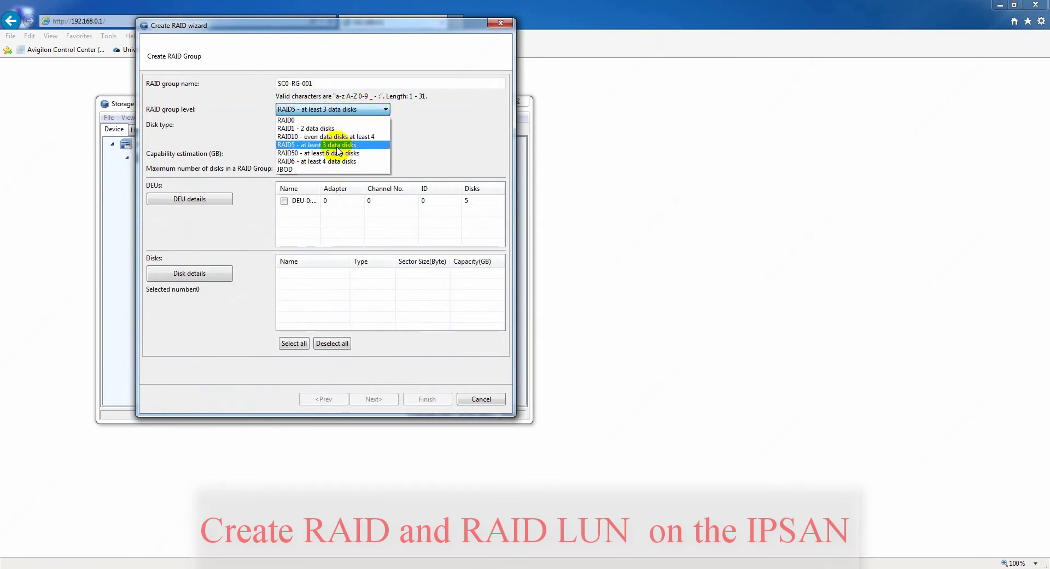
left_click(338, 145)
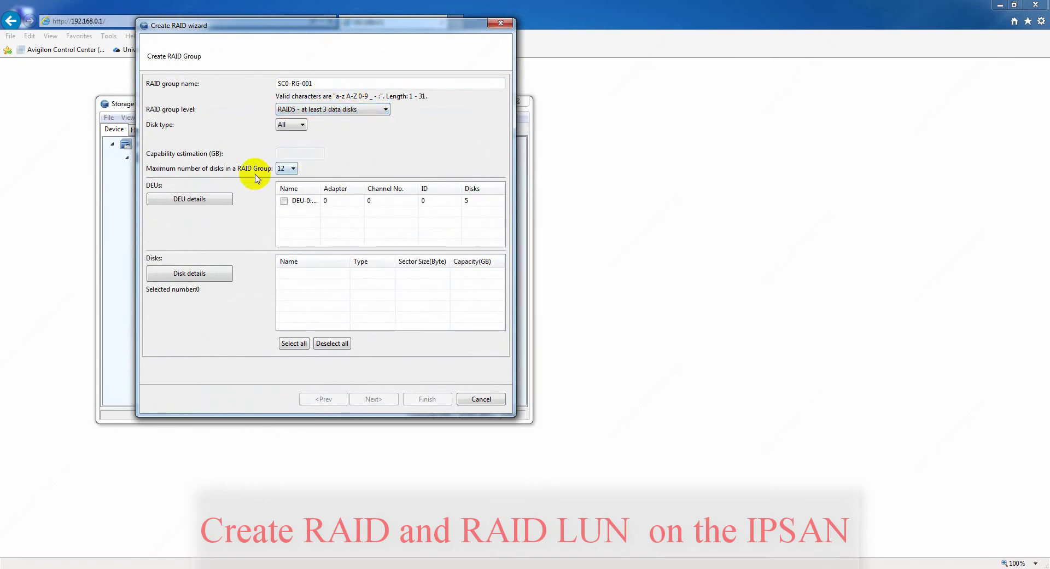
left_click(284, 202)
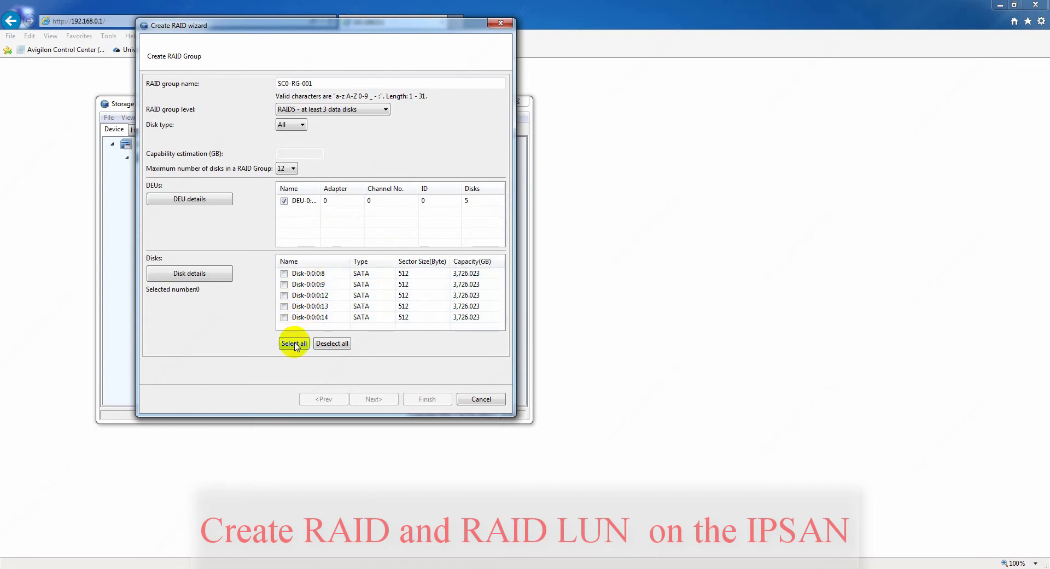
left_click(293, 344)
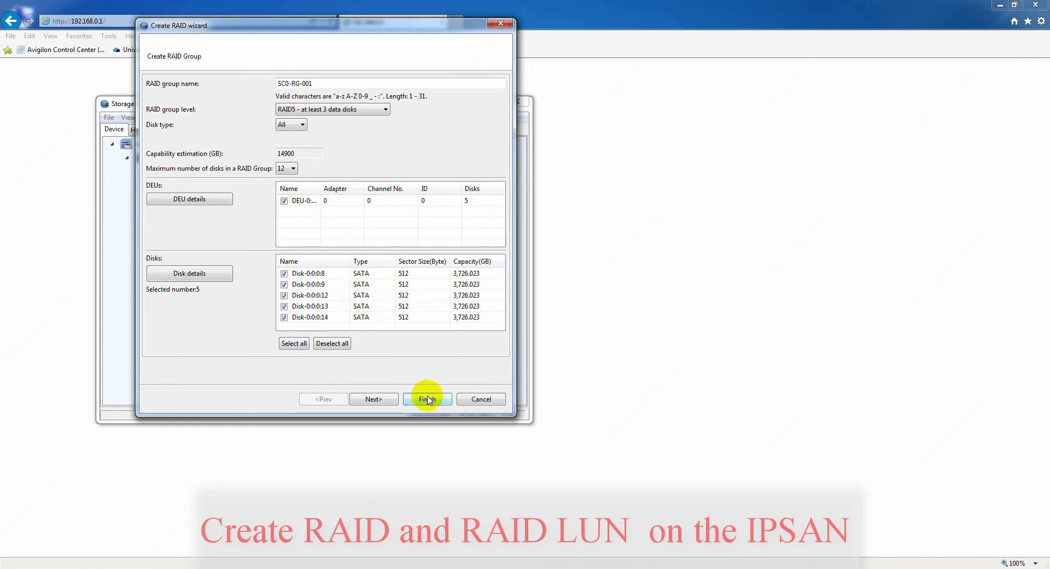
left_click(372, 397)
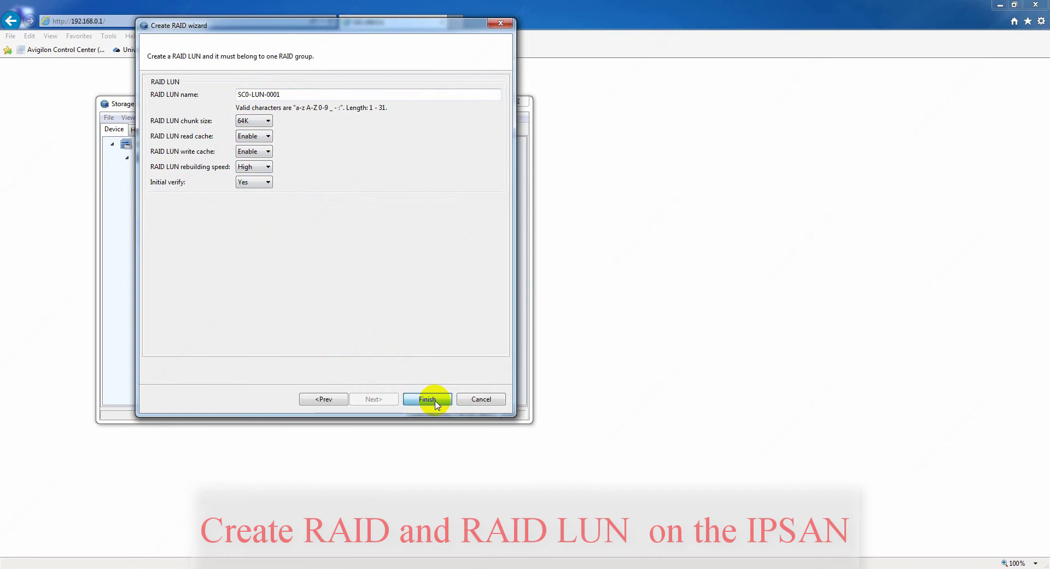
left_click(435, 401)
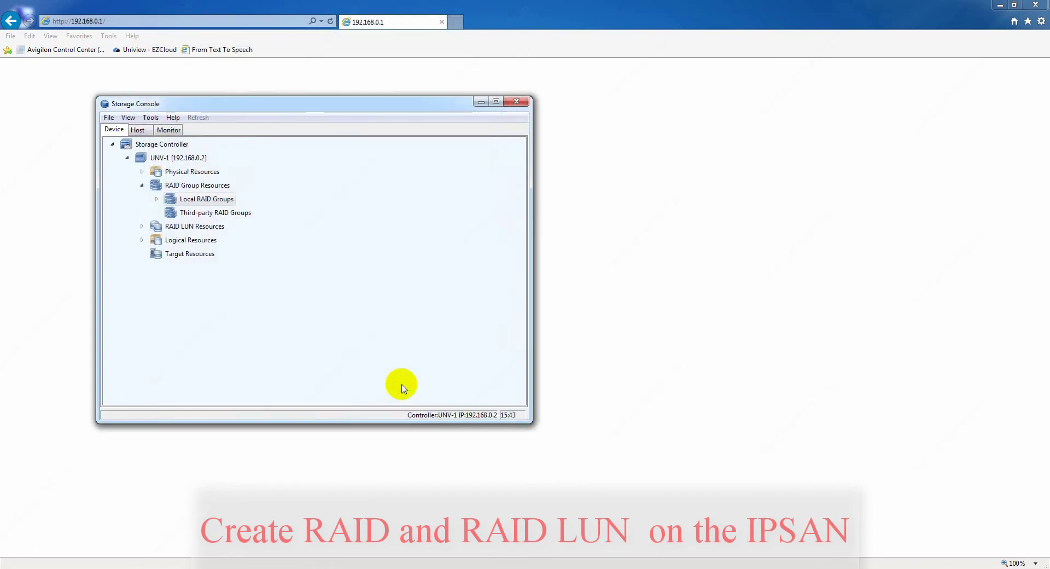
- Inspect RAID group SC0-RG-001 and its disks under Local RAID Groups
left_click(158, 199)
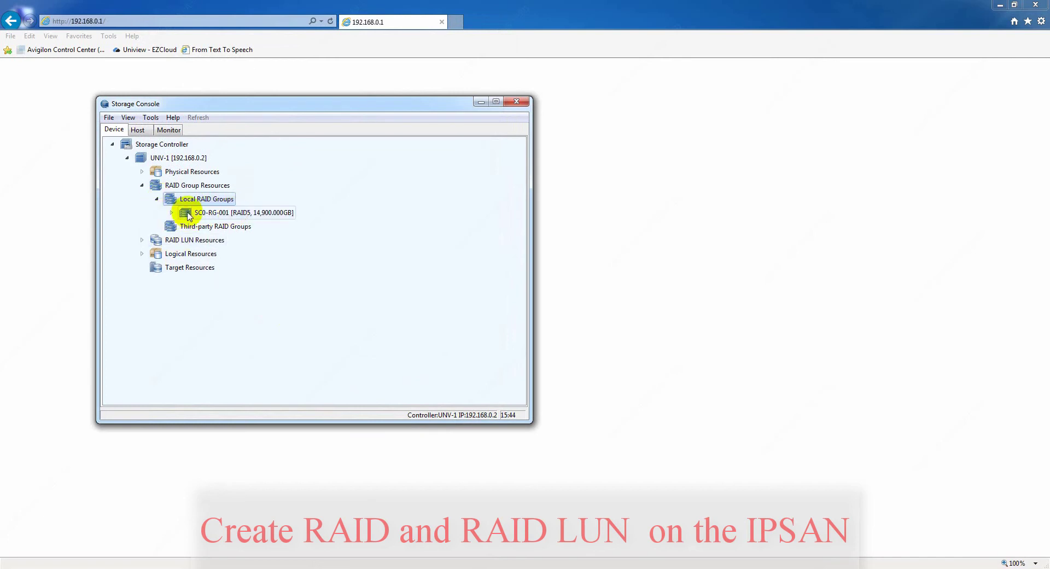
left_click(171, 213)
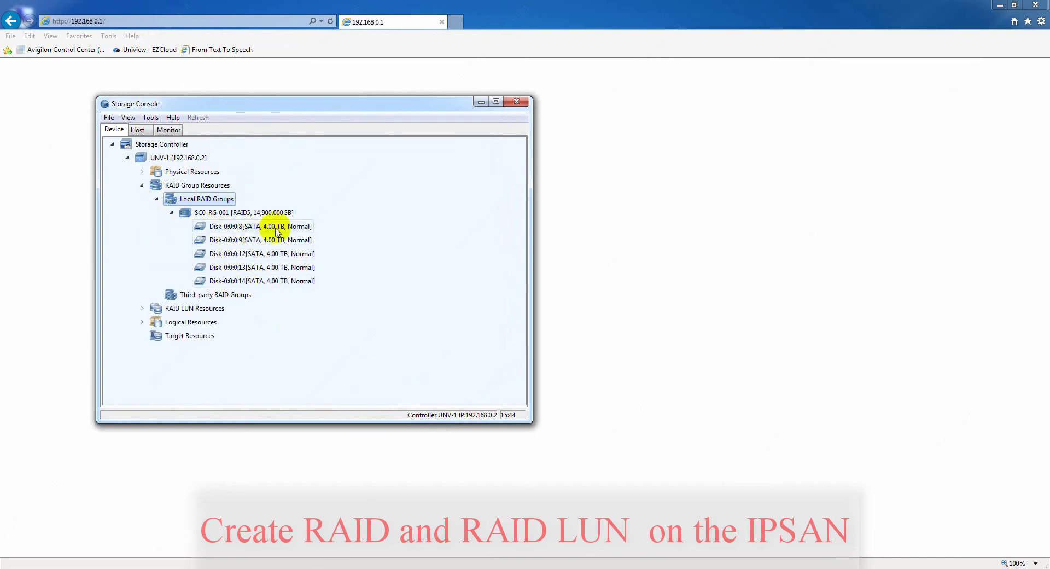
left_click(172, 213)
left_click(157, 199)
left_click(142, 185)
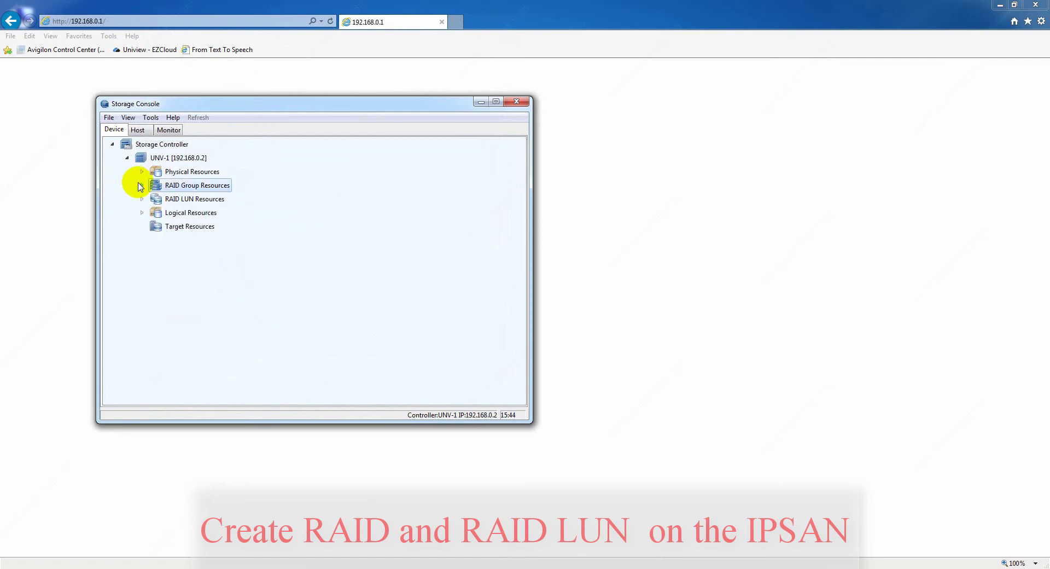
- Check LUN SC0-LUN-0001 and its disks, then expand Logical Resources
left_click(142, 199)
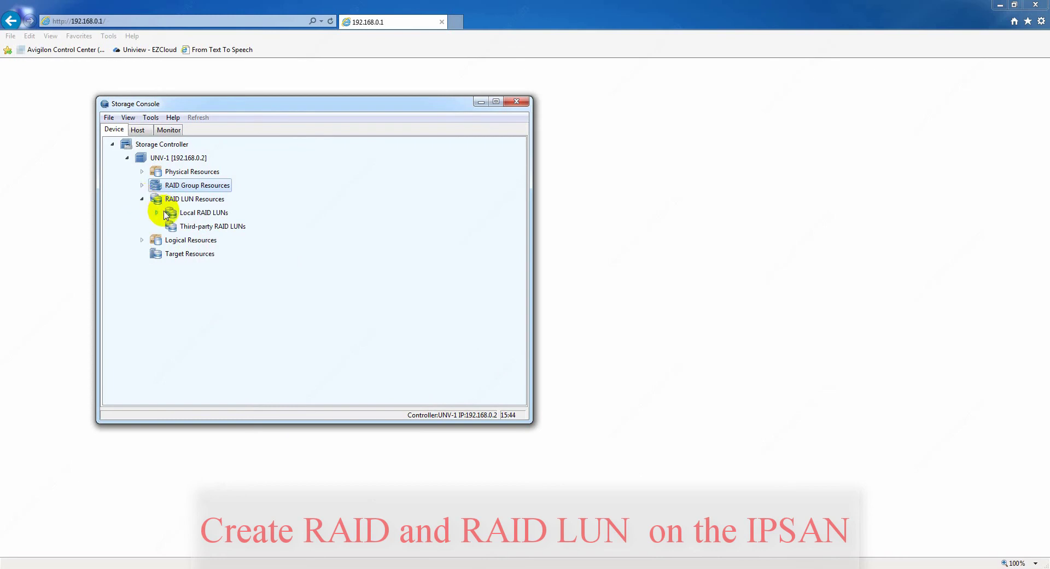
left_click(157, 213)
left_click(171, 226)
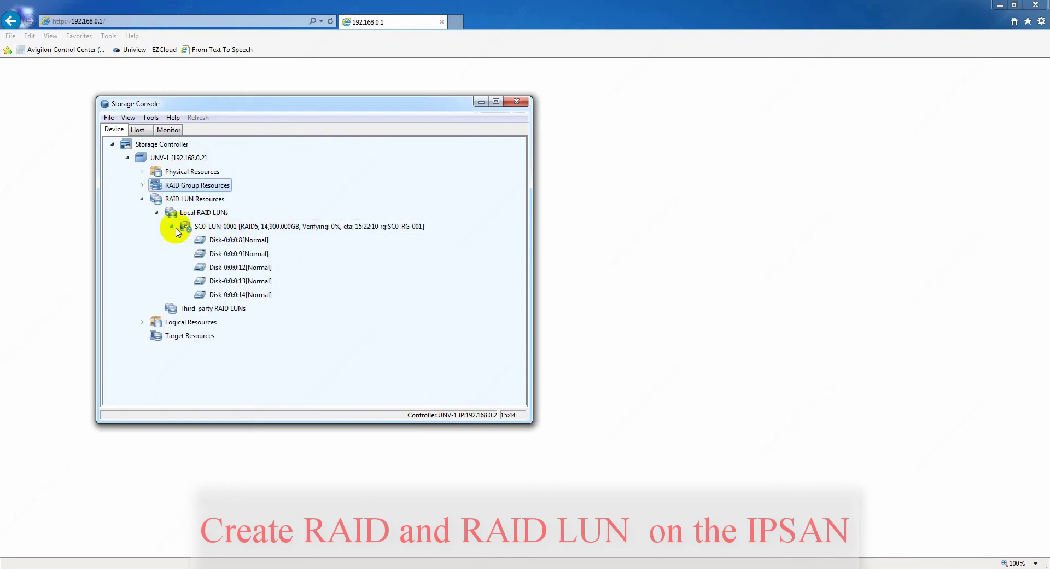
left_click(170, 226)
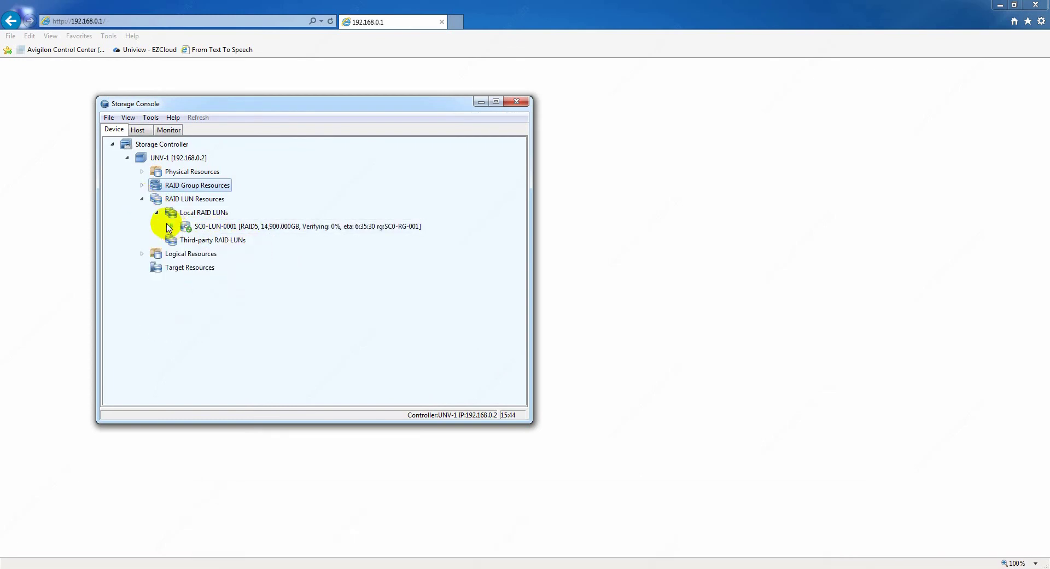
left_click(157, 213)
left_click(142, 199)
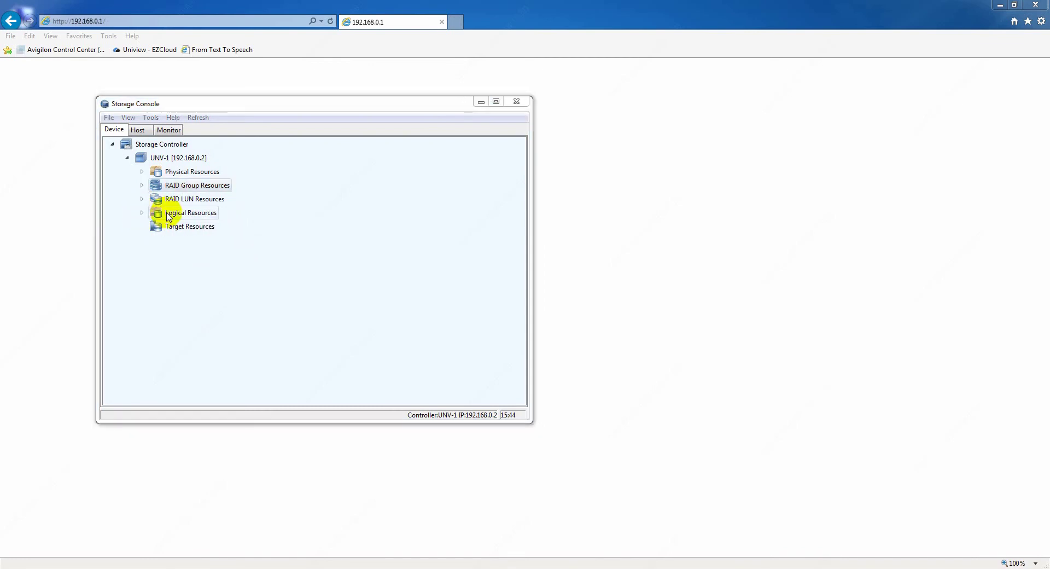
left_click(142, 213)
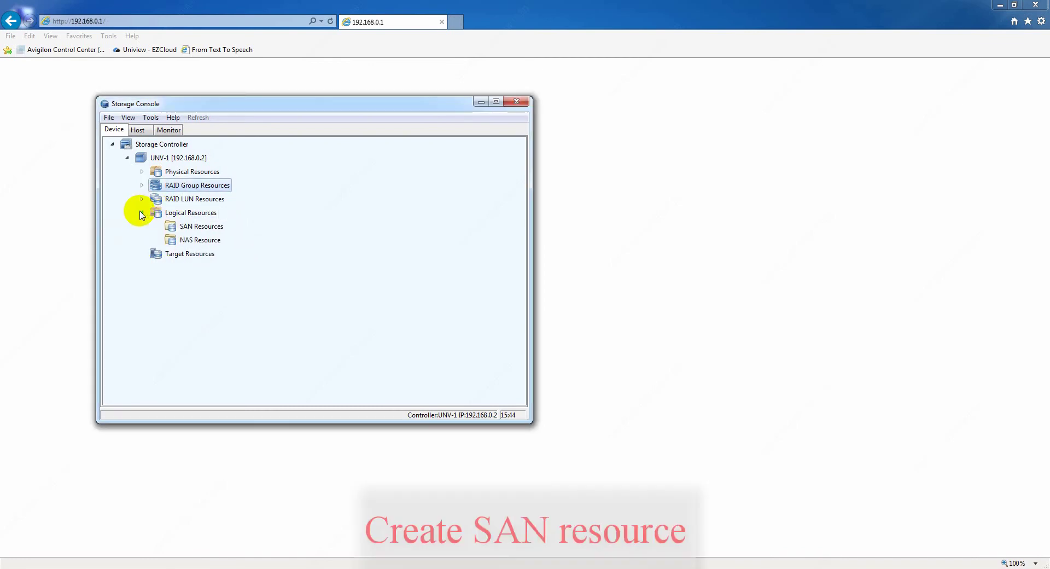
- Create 2000 GB SAN resource SC0-SAN-0001 on SC0-LUN-0001 and confirm it under SAN Resources
left_click(182, 226)
right_click(196, 227)
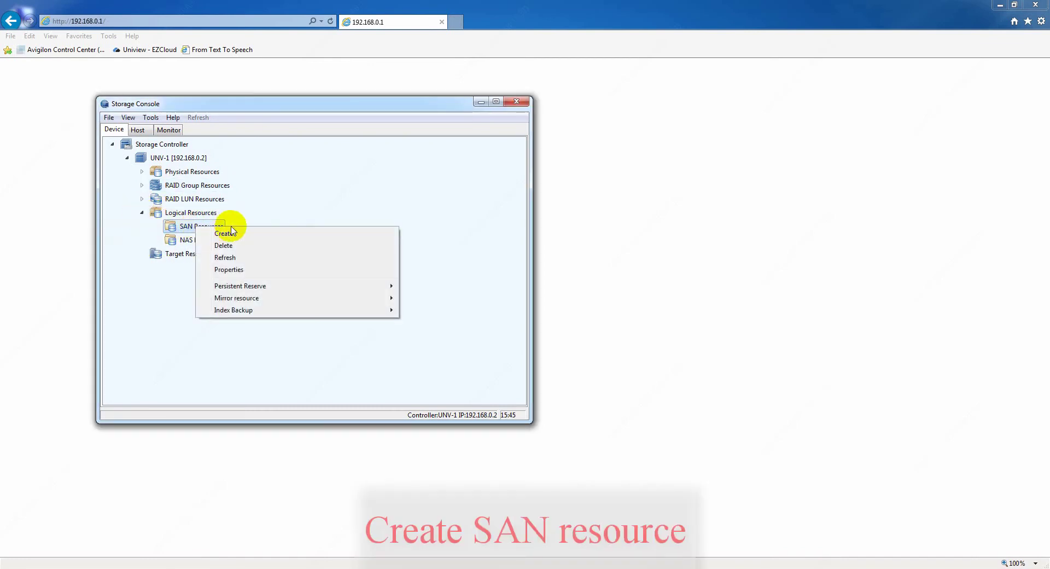
left_click(299, 235)
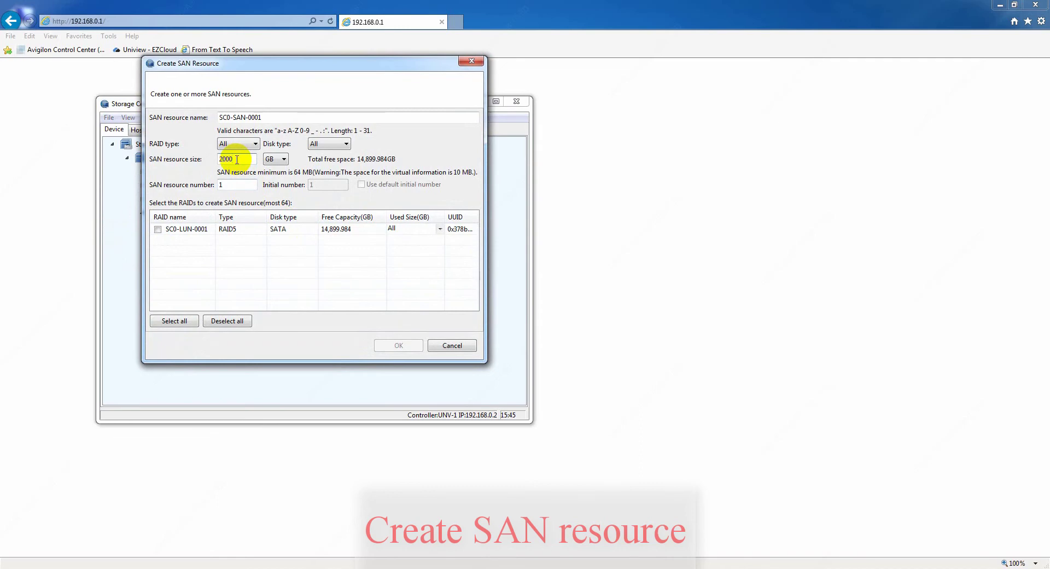
left_click(158, 230)
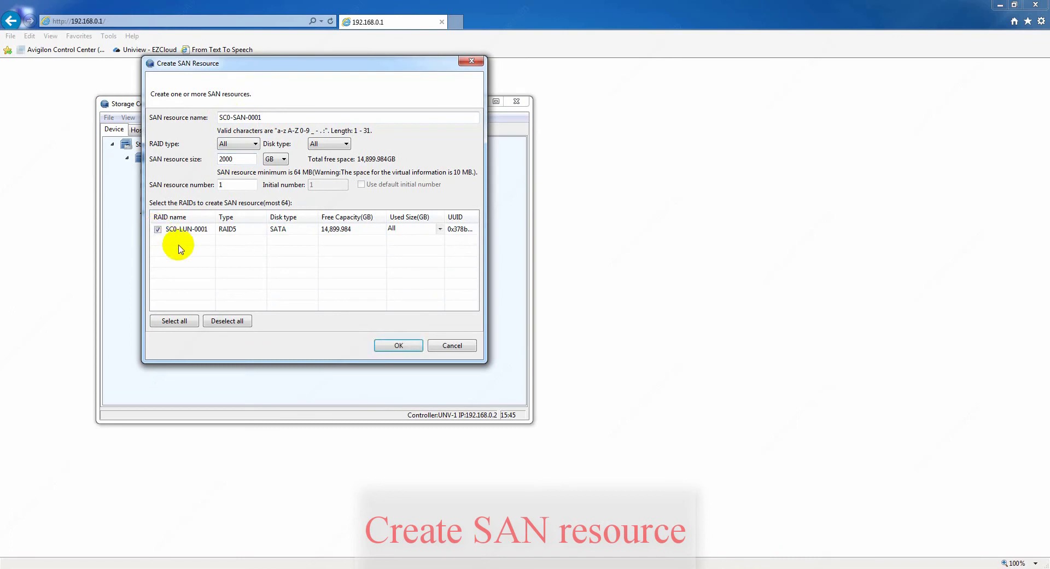
left_click(393, 345)
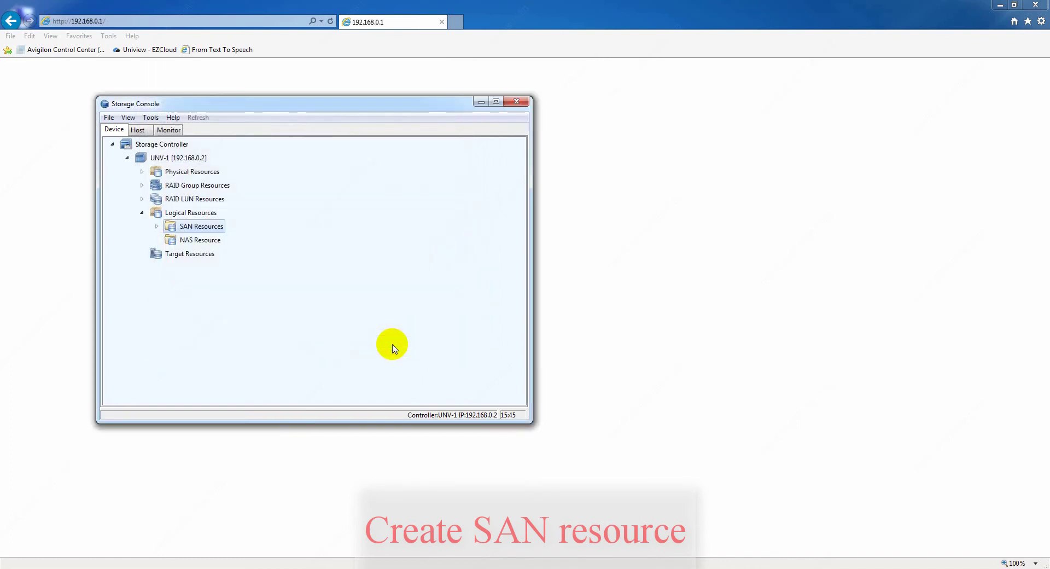
left_click(157, 227)
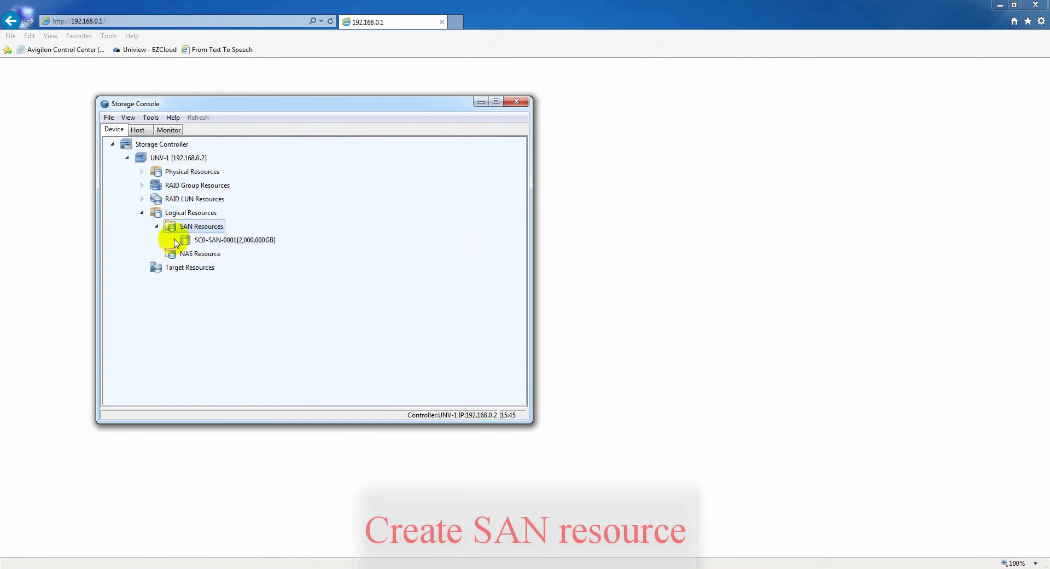
left_click(157, 227)
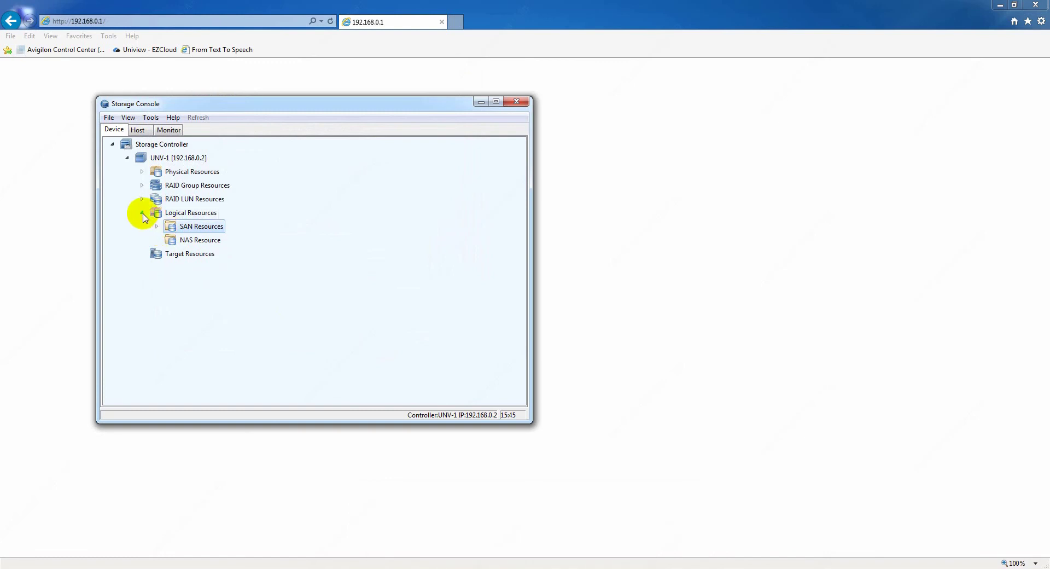
left_click(143, 214)
- Create a manually named target Target-1 bound to 192.168.0.2, then start adding its initiator
right_click(190, 229)
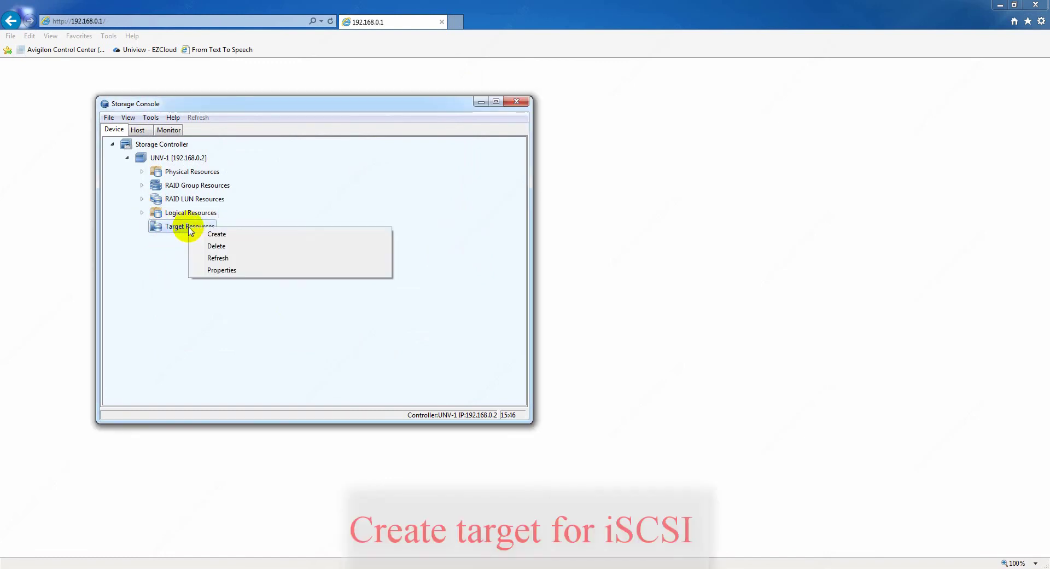
left_click(229, 234)
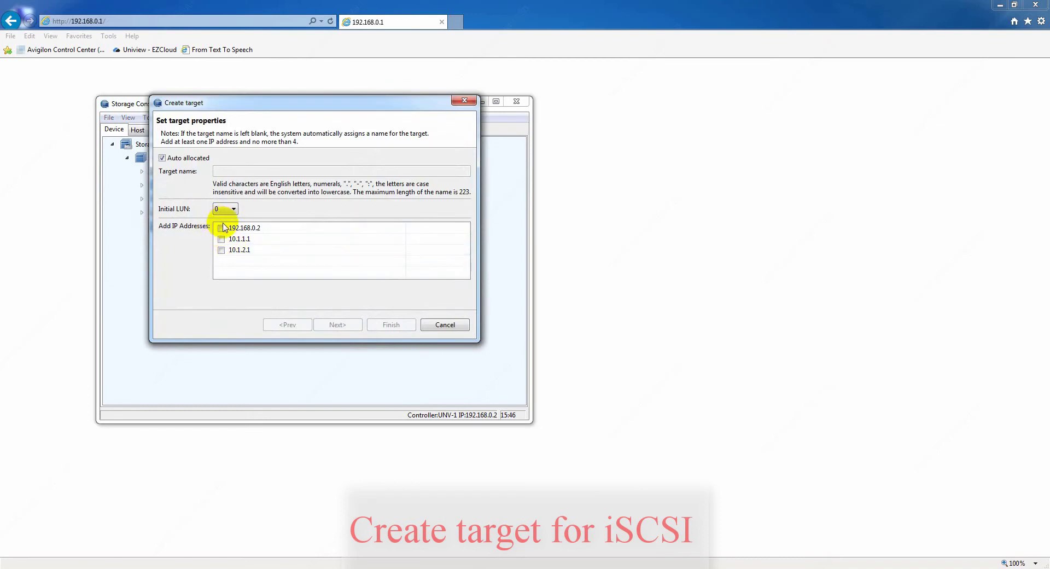
left_click(162, 159)
left_click(224, 171)
type("Target-1")
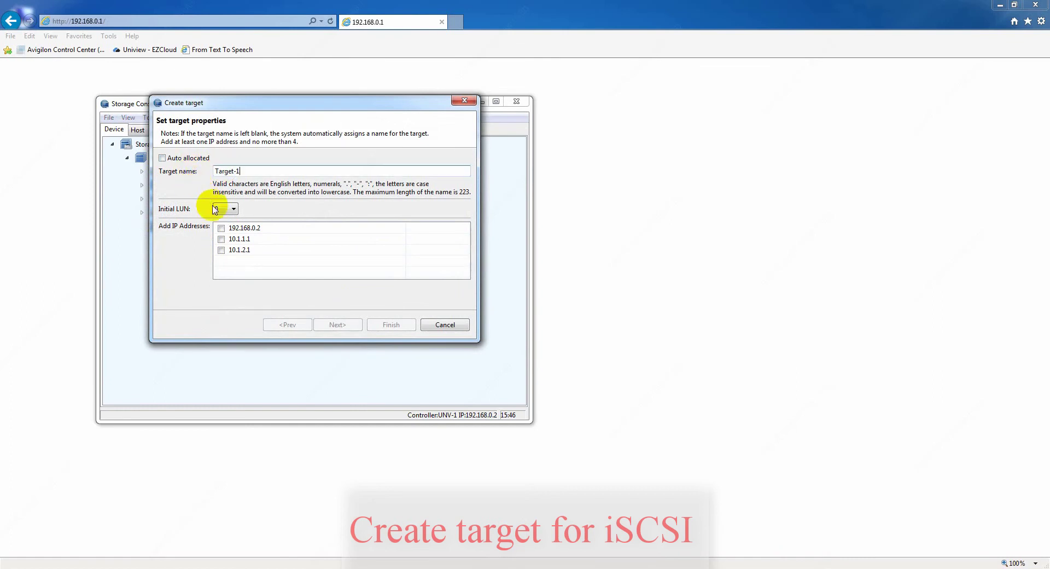
left_click(222, 228)
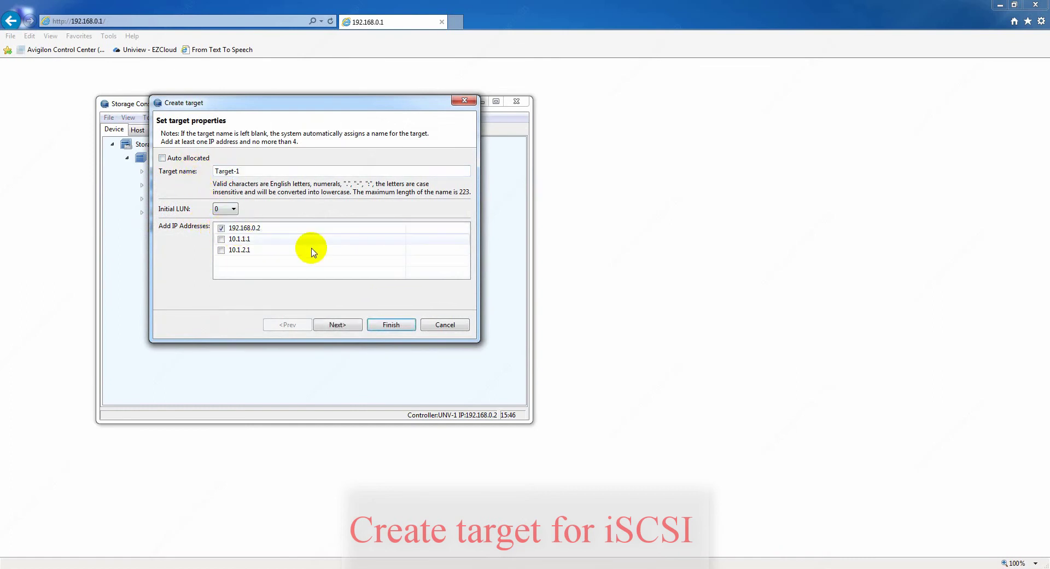
left_click(351, 326)
left_click(398, 272)
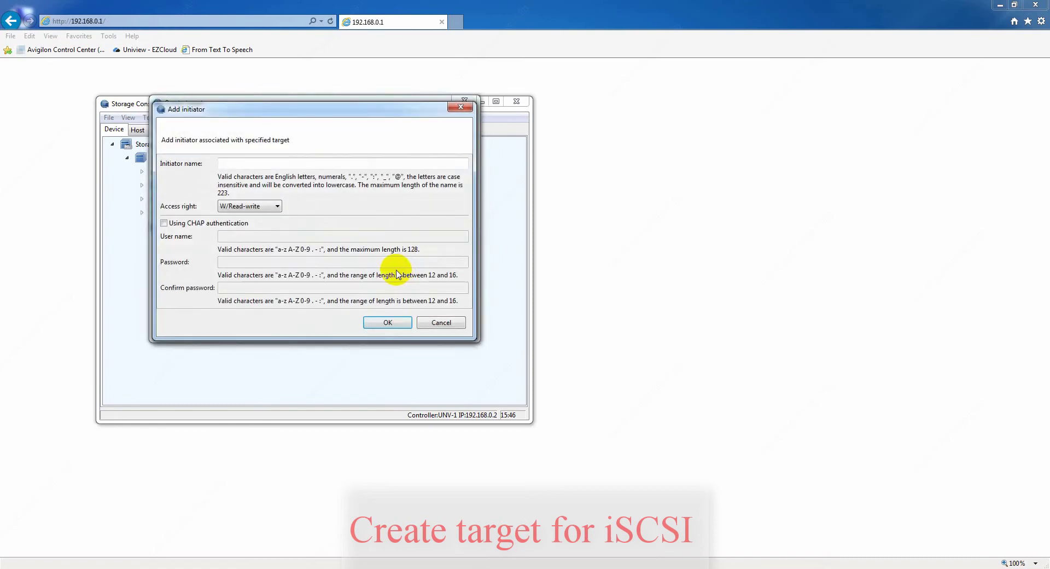
- Add initiator ini-1 with read-write access, finish creating target-1, and expand it in the tree
left_click(245, 166)
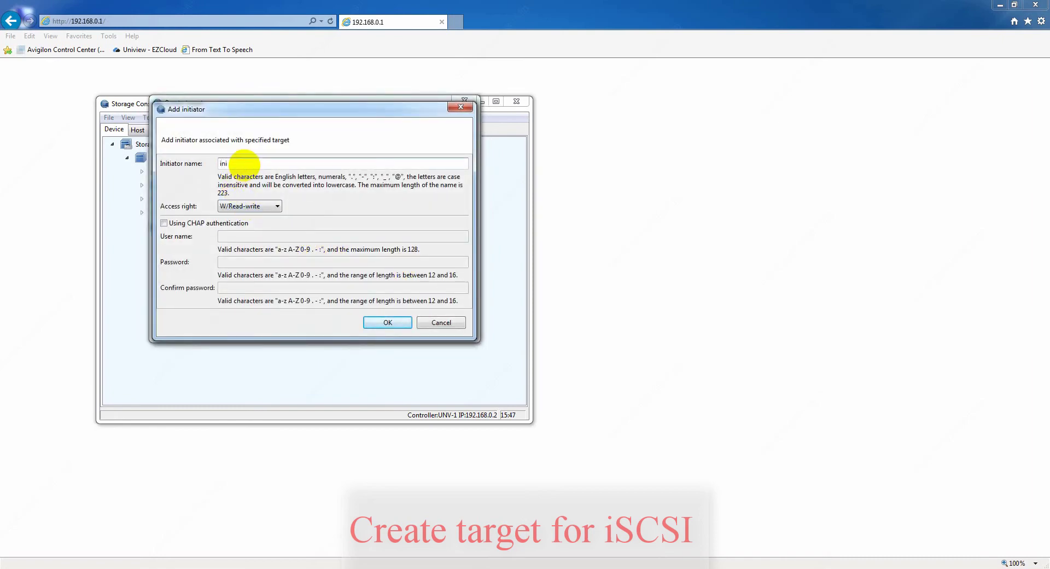
left_click(251, 206)
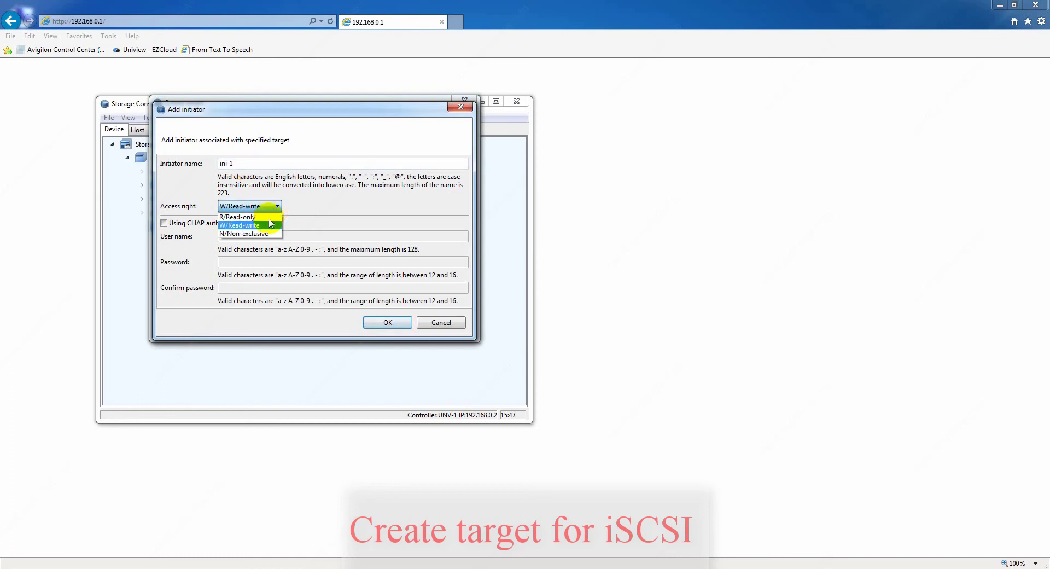
left_click(255, 227)
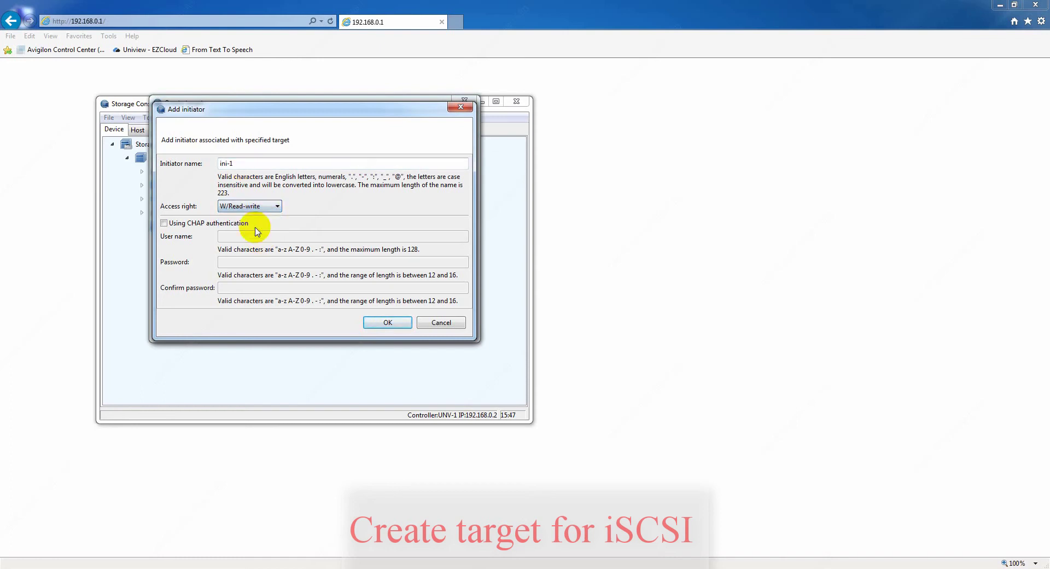
left_click(378, 323)
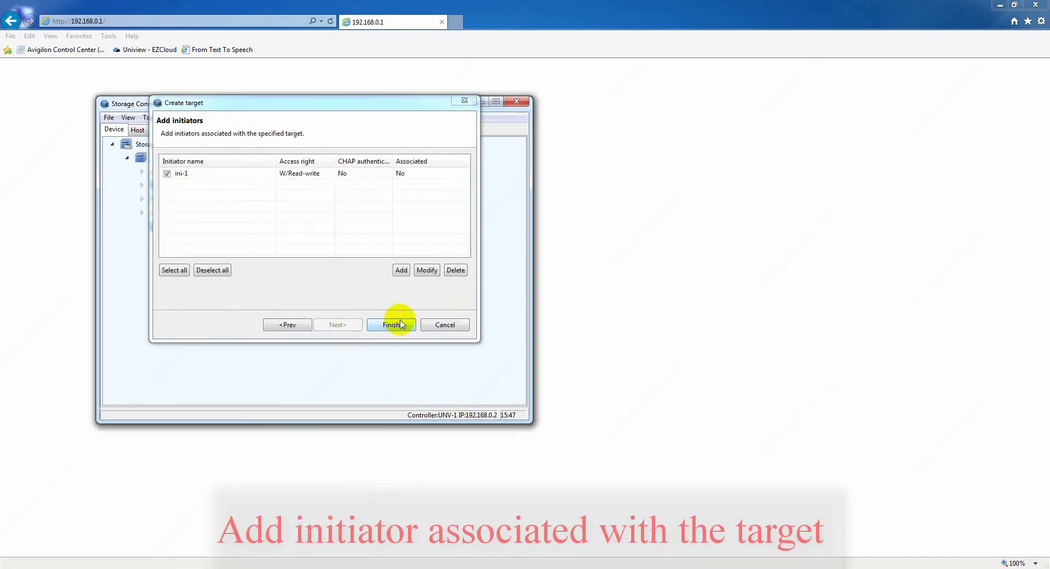
left_click(380, 328)
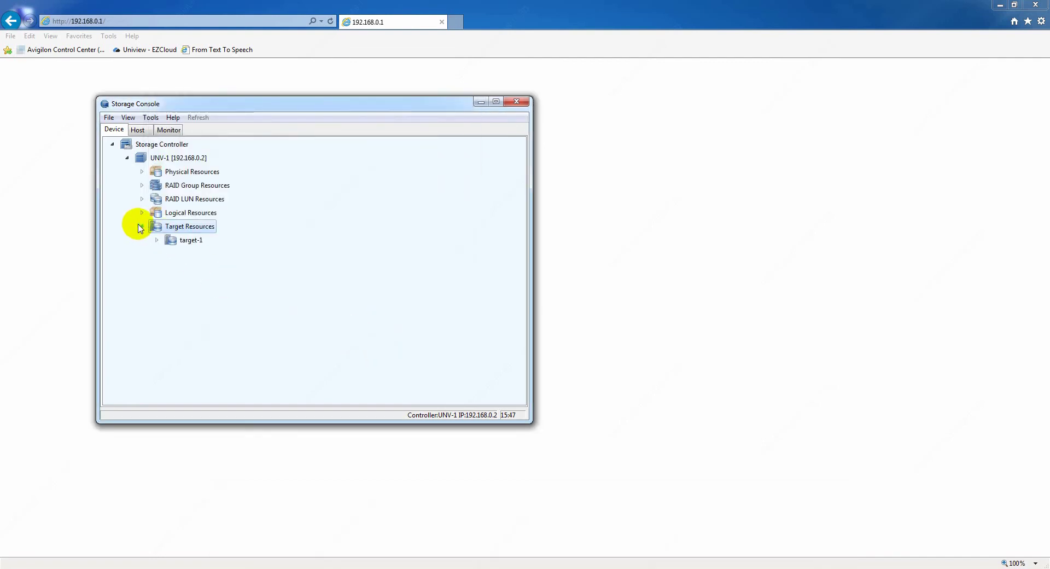
left_click(156, 240)
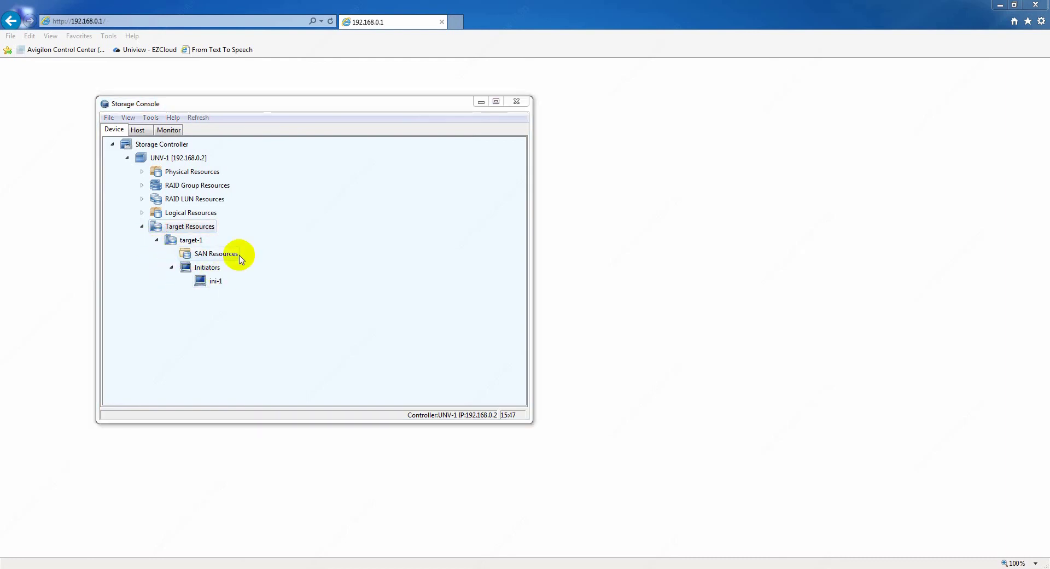
- Assign the 2,000 GB SC0-SAN-0001 resource to target-1's SAN Resources
left_click(214, 258)
right_click(214, 258)
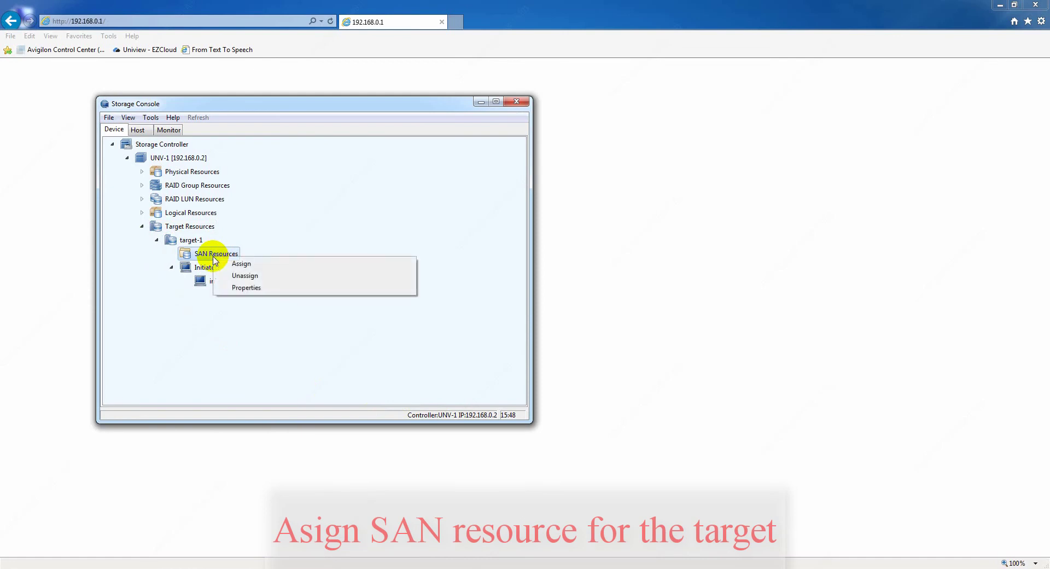
left_click(260, 266)
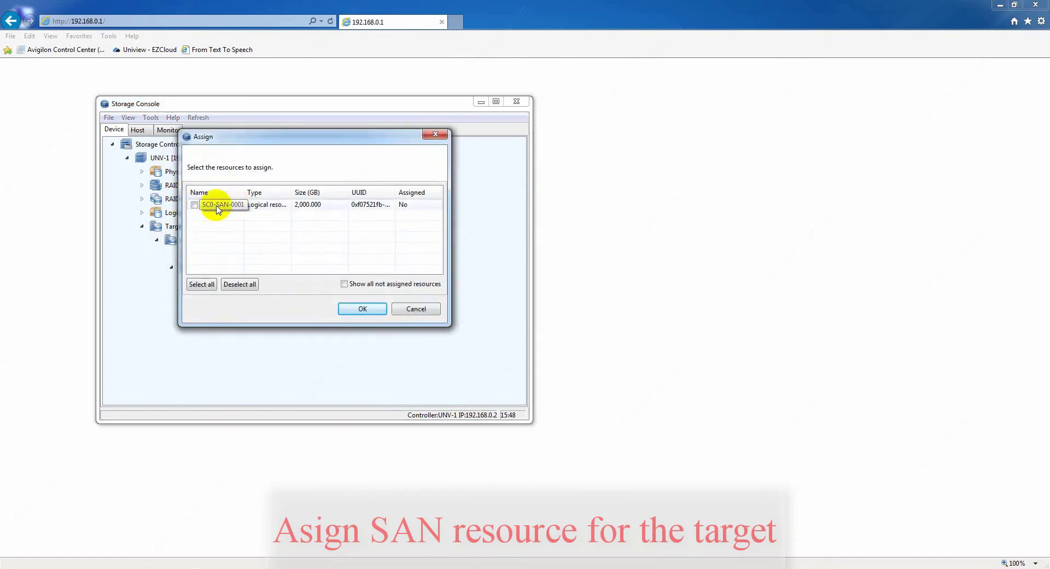
left_click(361, 310)
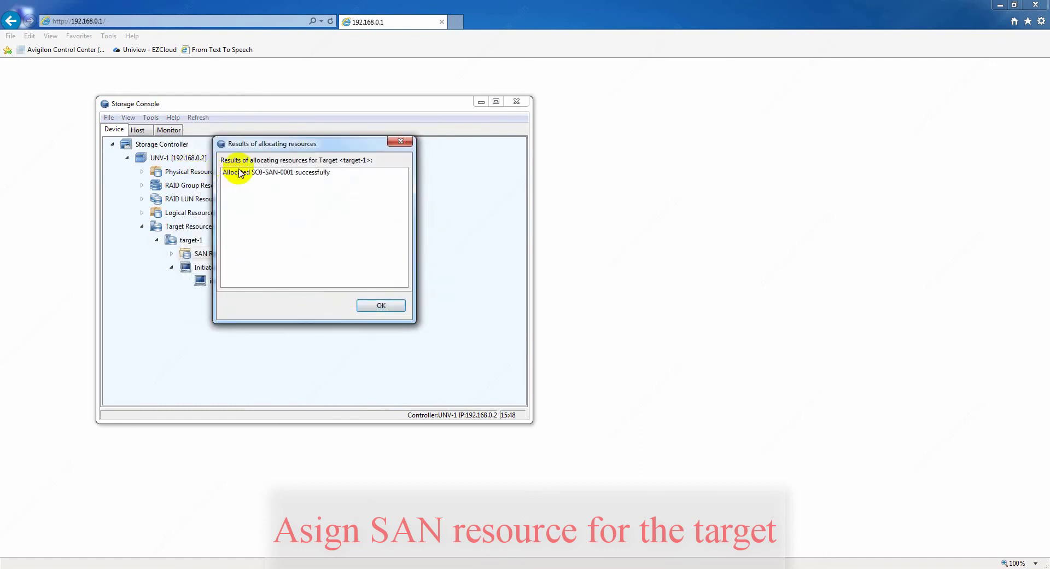
left_click(376, 306)
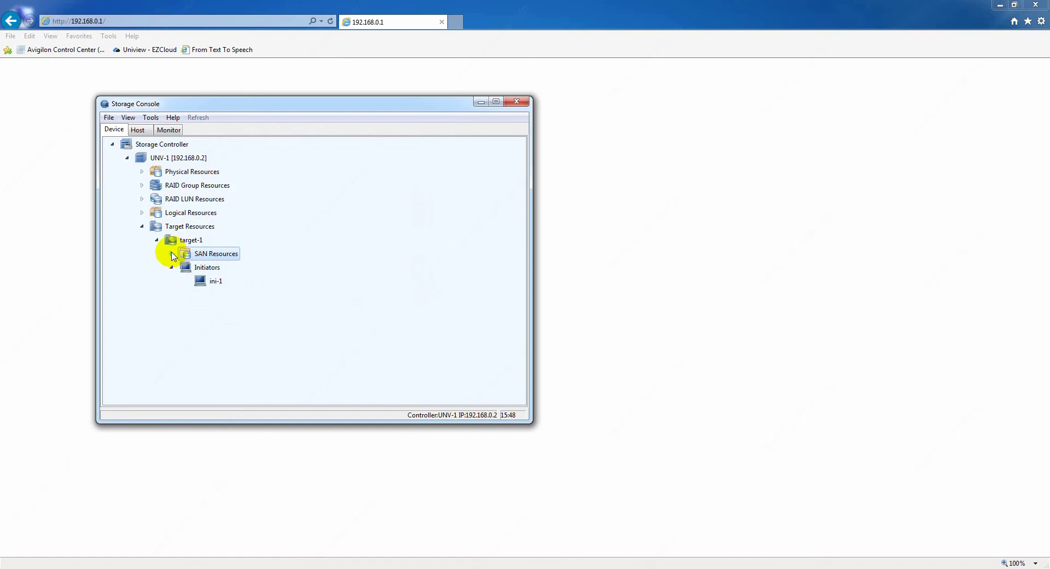
- Expand target-1's SAN Resources to verify the assignment, then collapse the Target Resources tree
left_click(171, 253)
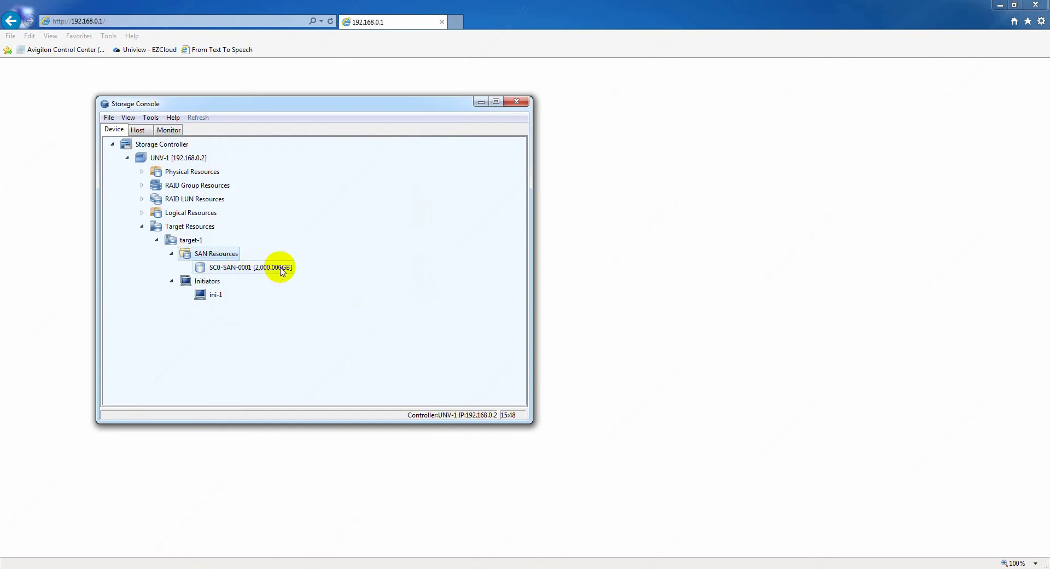
left_click(171, 257)
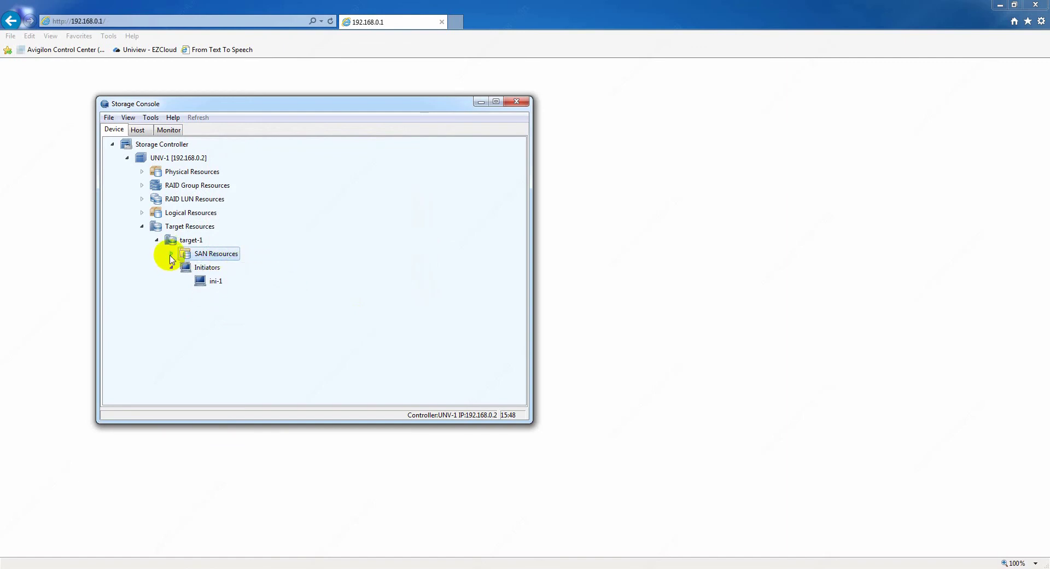
left_click(158, 241)
left_click(143, 226)
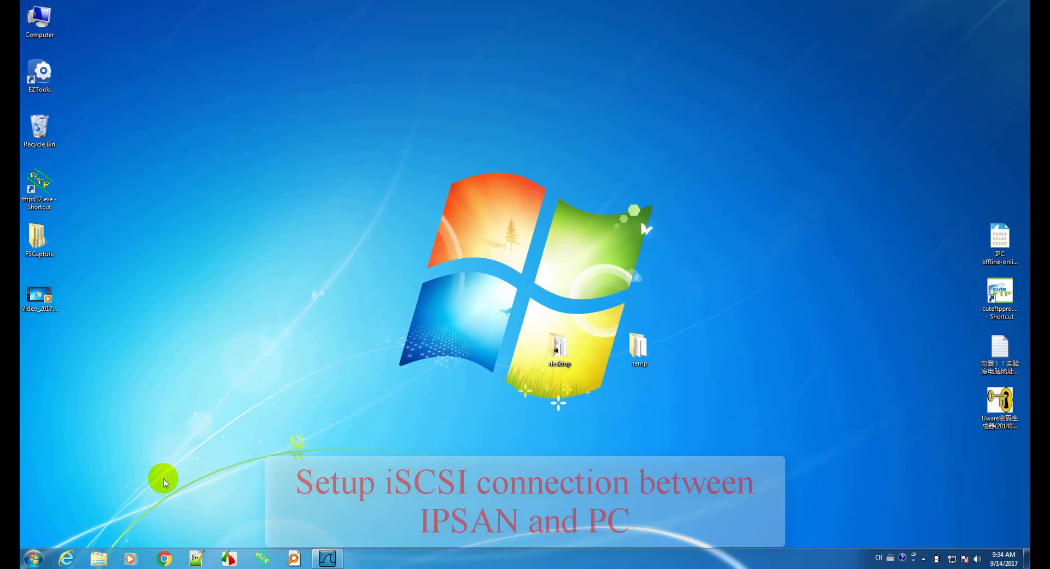
- Launch the iSCSI Initiator and rename the initiator to ini-1
left_click(33, 558)
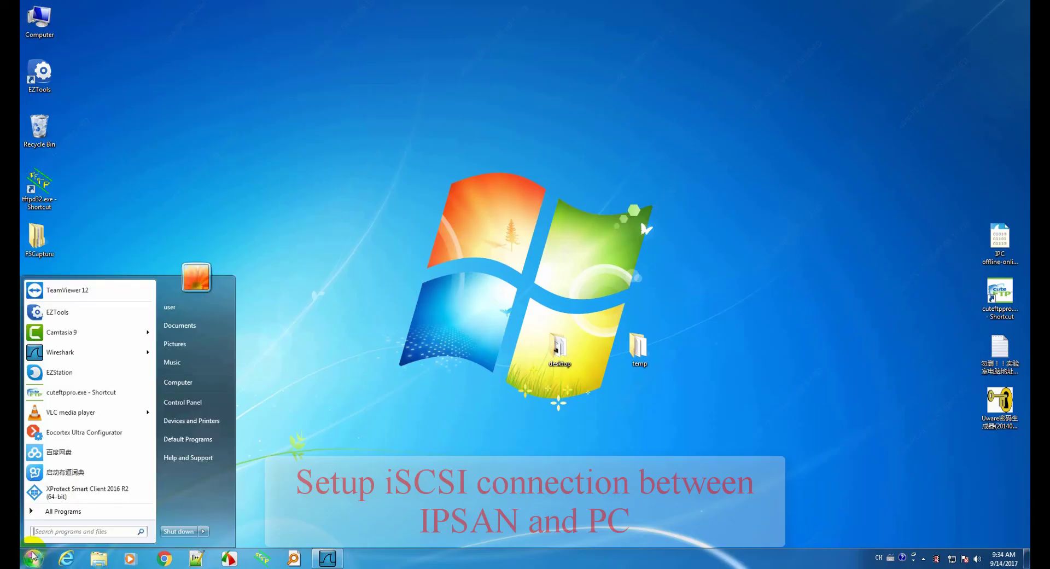
type("iscsi")
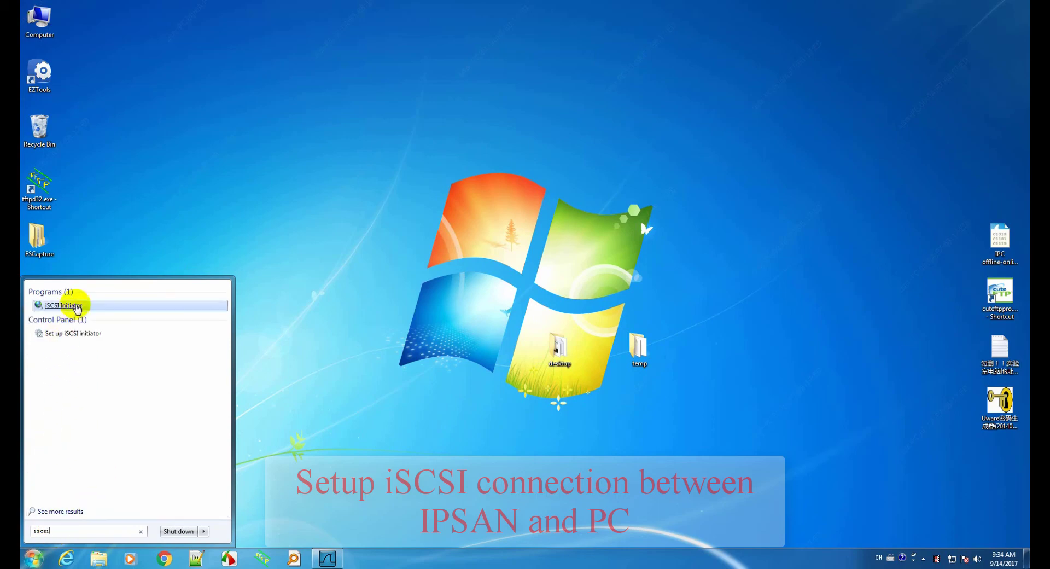
left_click(68, 303)
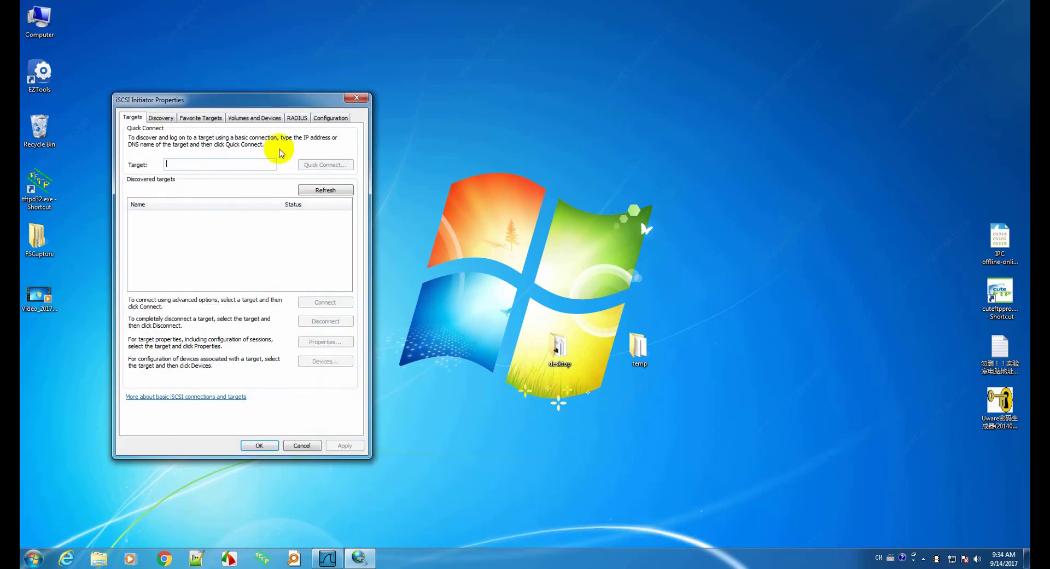
left_click(328, 116)
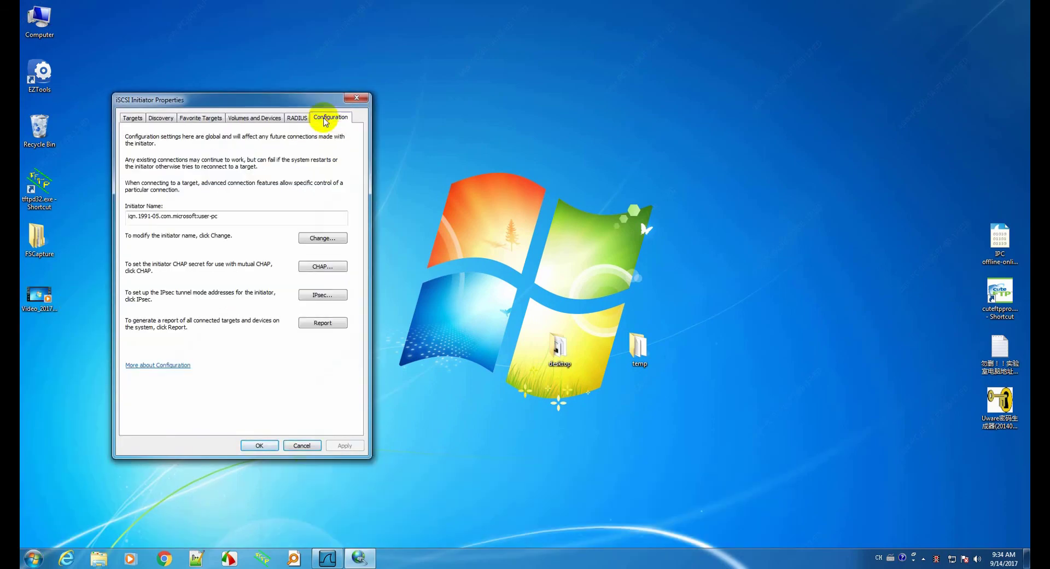
left_click(316, 239)
type("ini-1")
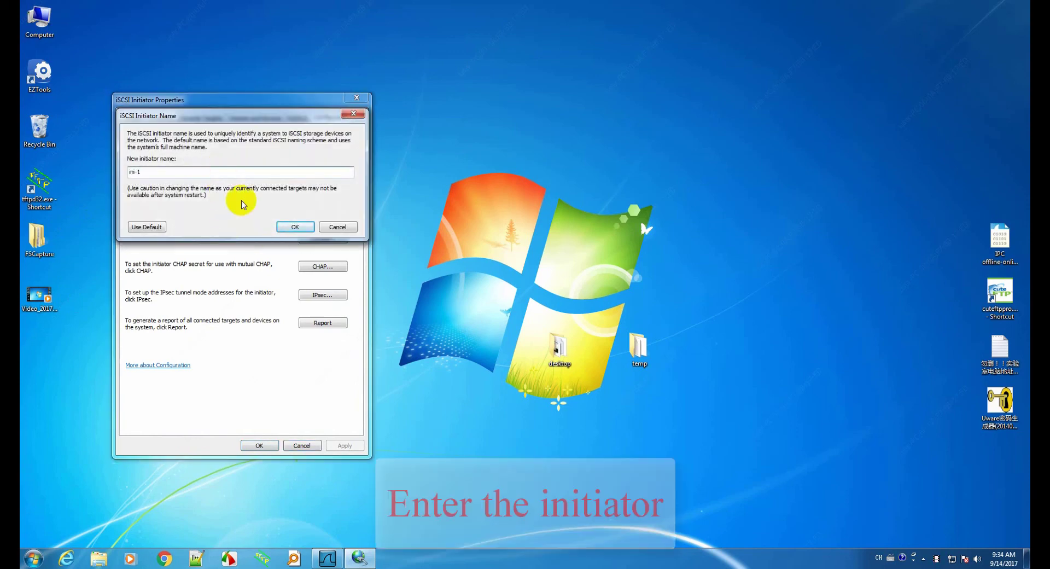
left_click(295, 227)
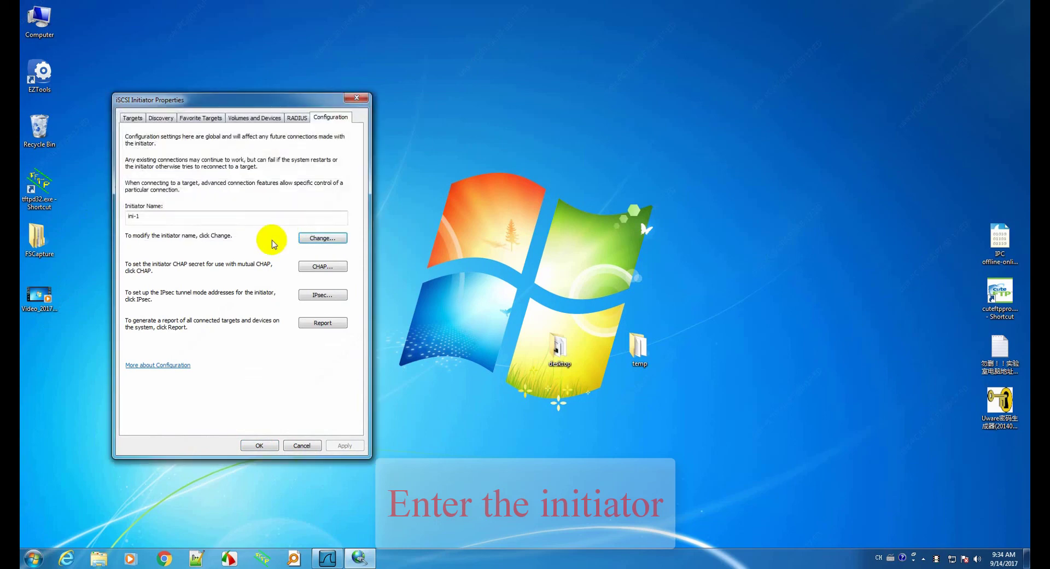
- Quick-connect to target-1 at 192.168.0.2, check the discovered portal, and close the properties
left_click(132, 118)
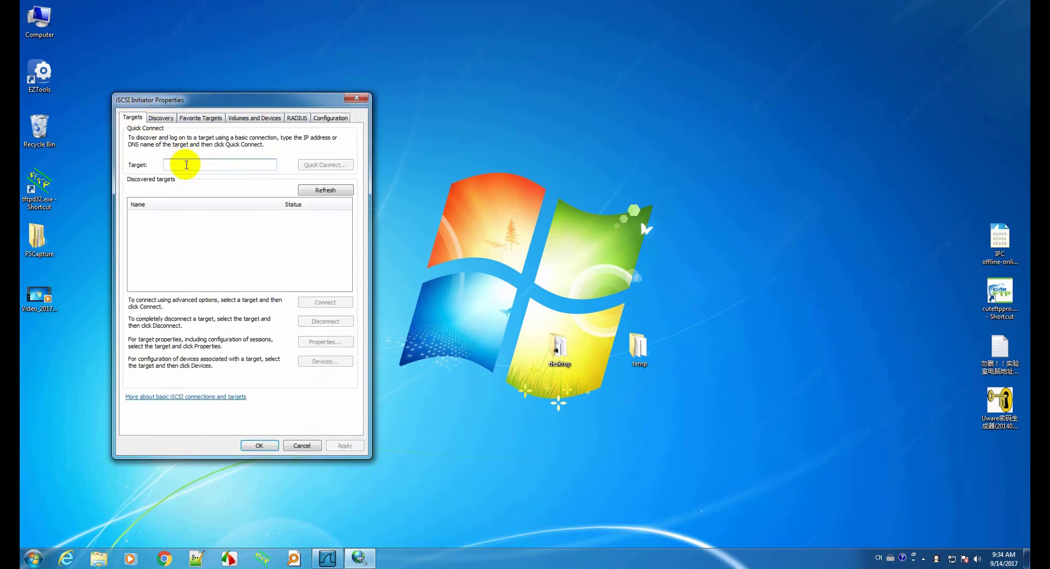
left_click(186, 165)
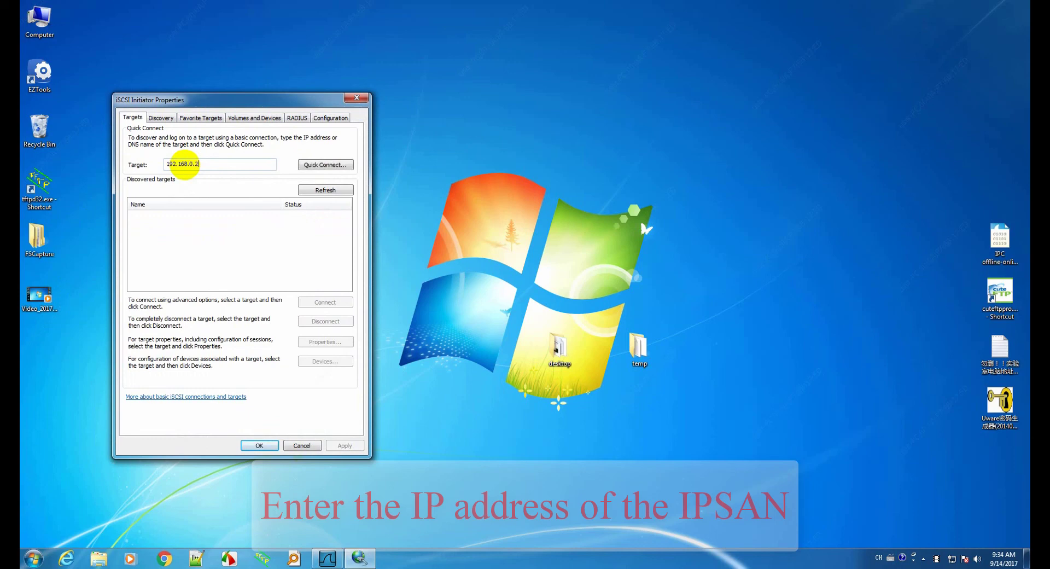
left_click(320, 165)
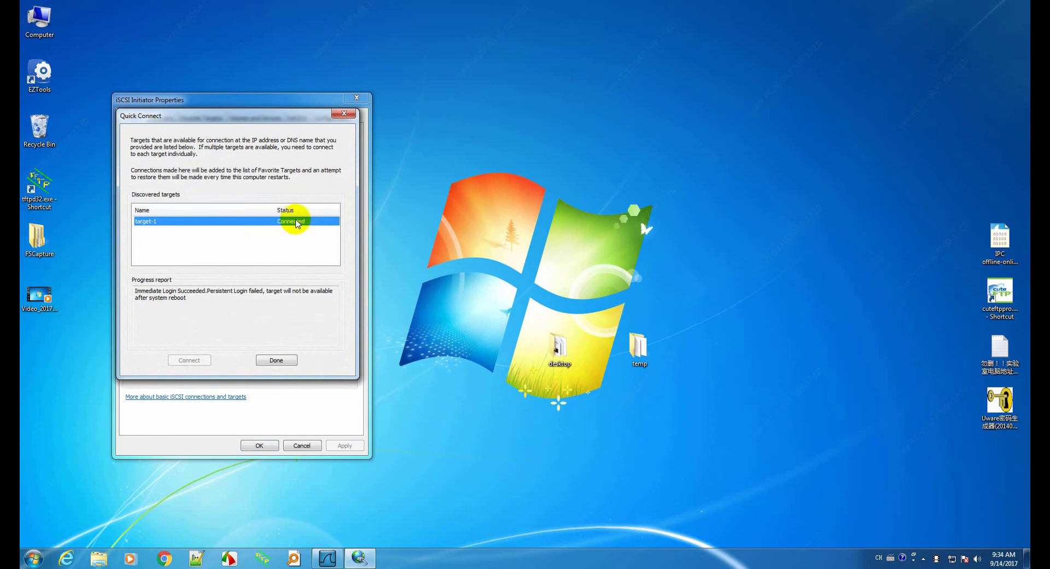
left_click(274, 360)
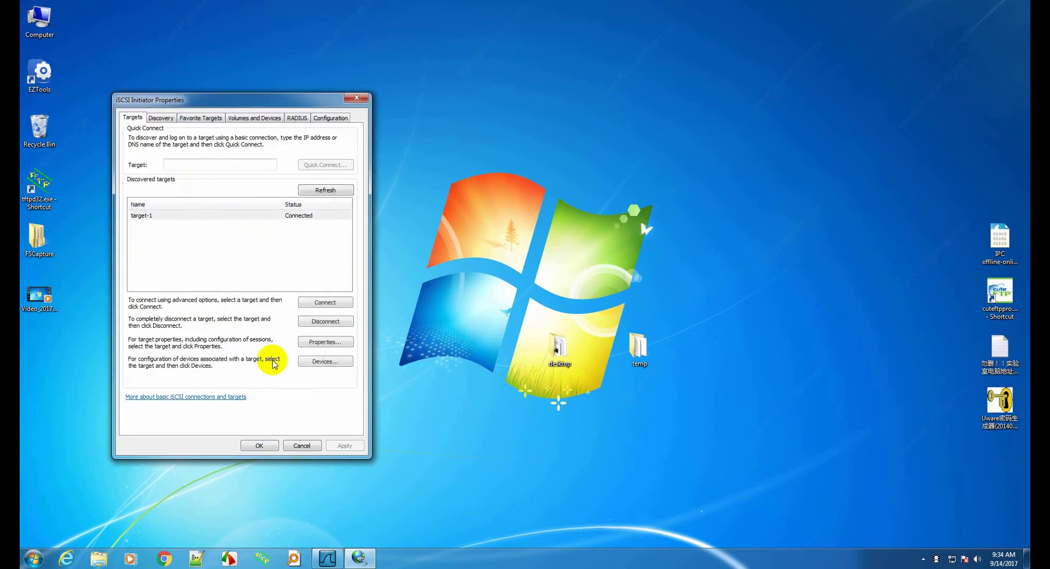
left_click(160, 117)
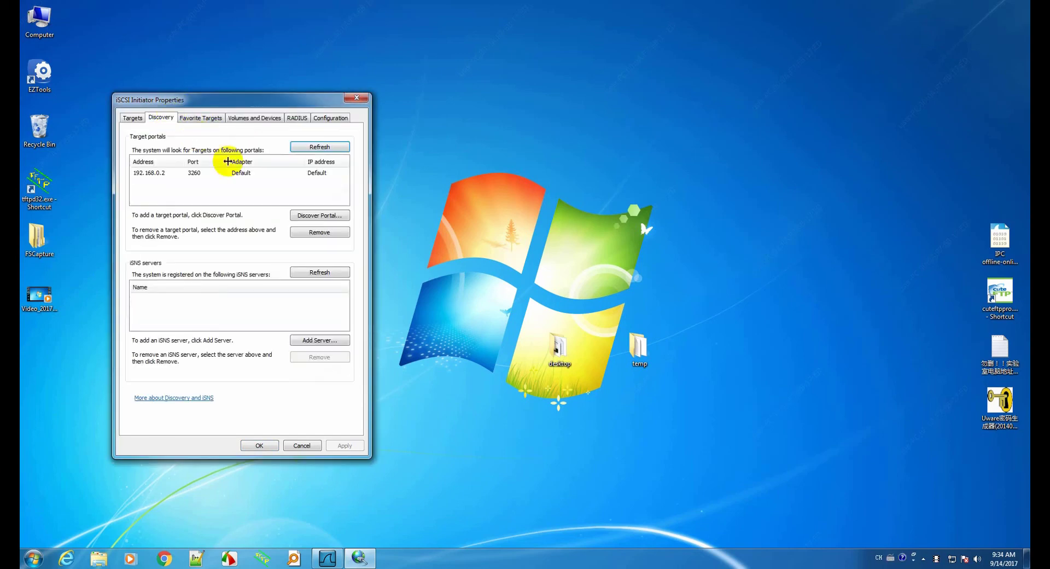
left_click(260, 445)
- Open Disk Management in Computer Management and maximize the window
right_click(37, 20)
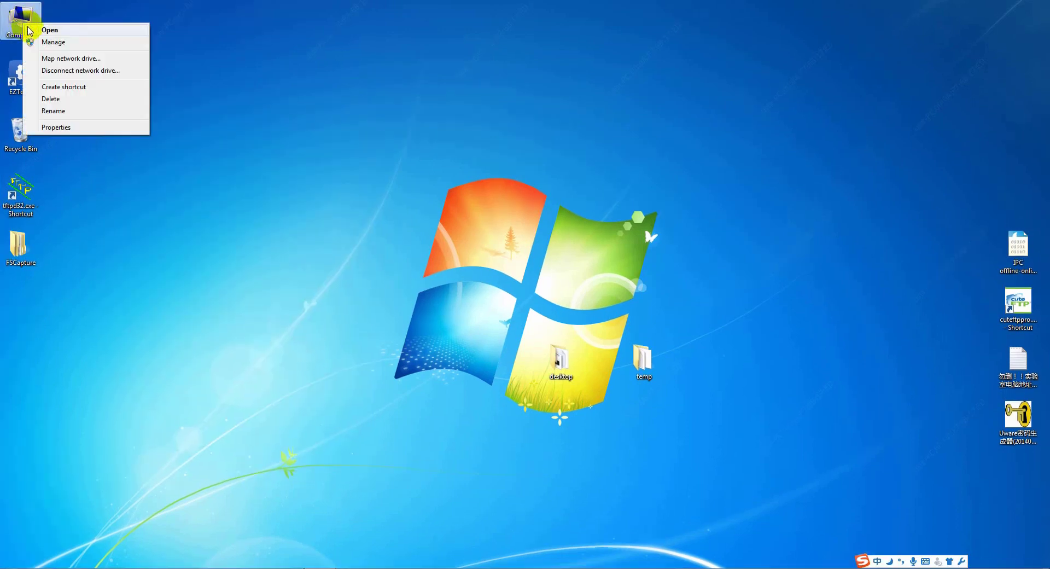
left_click(52, 44)
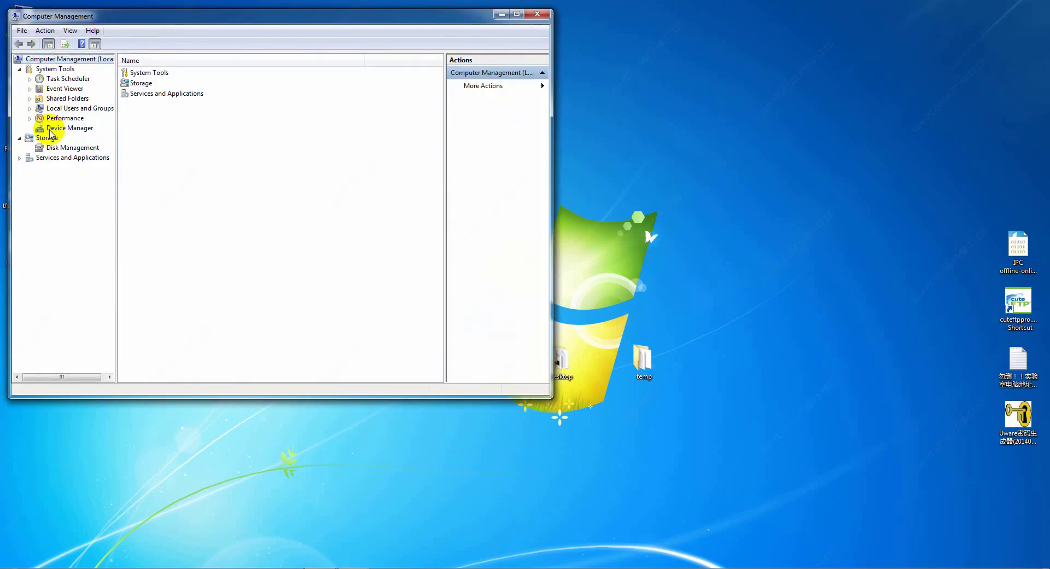
left_click(51, 149)
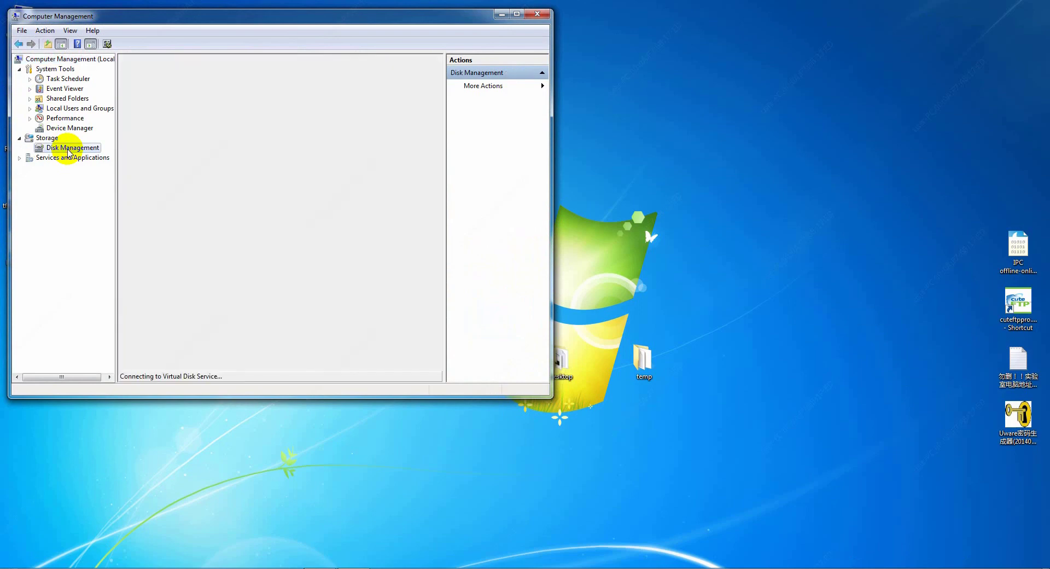
left_click(516, 15)
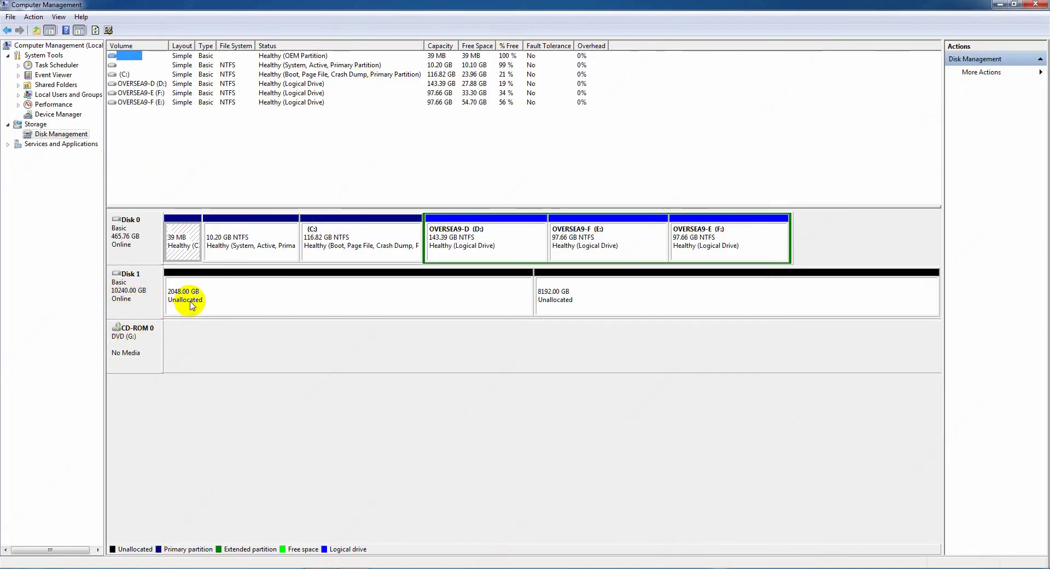
- Convert Disk 1, the new 10240 GB disk, to a GPT disk
left_click(121, 295)
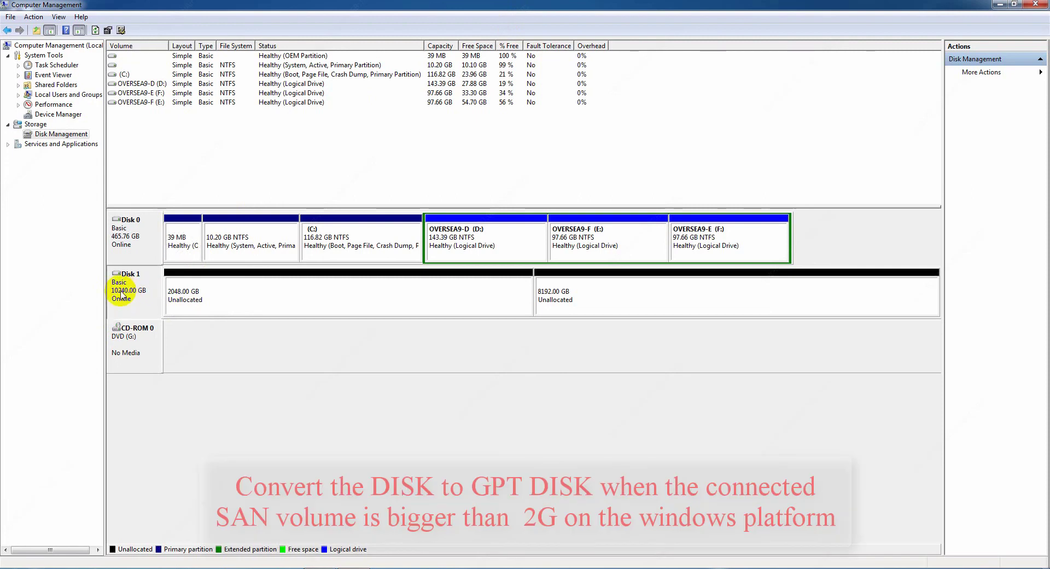
right_click(122, 295)
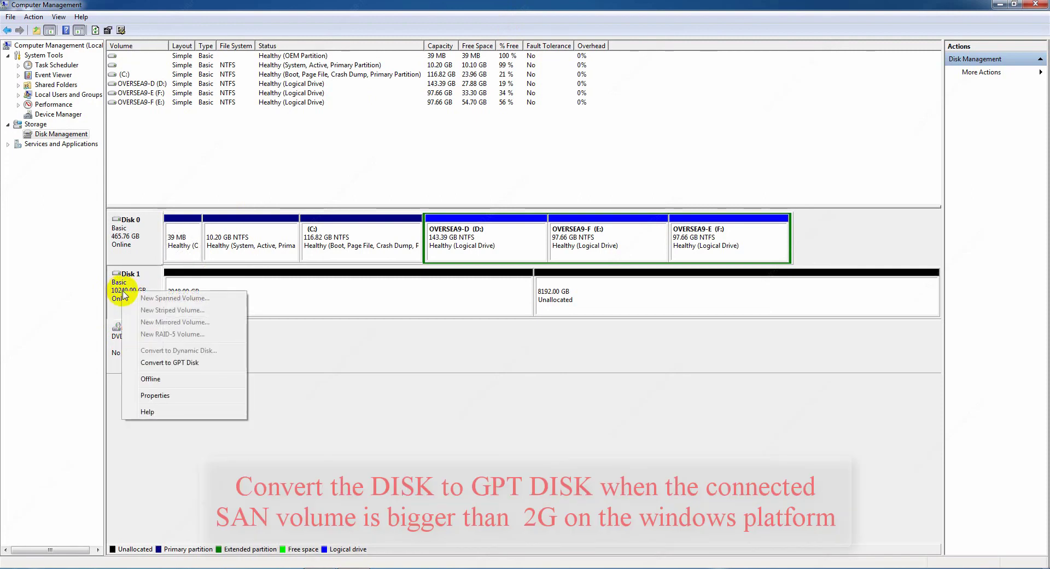
left_click(189, 363)
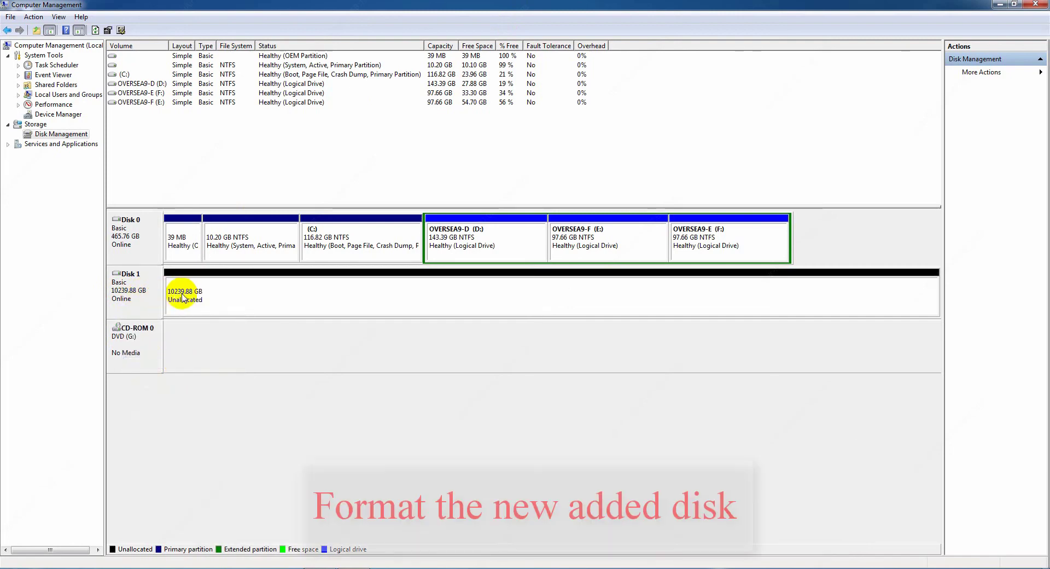
- Create a full-size, quick-formatted NTFS New Volume (H:) on Disk 1, then check it in Computer
left_click(200, 297)
right_click(207, 294)
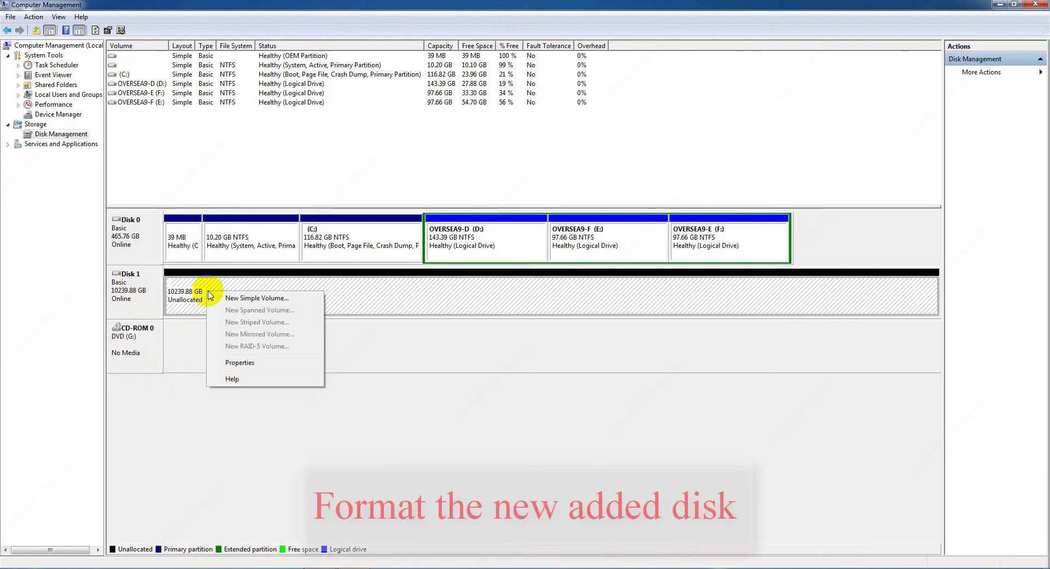
left_click(263, 299)
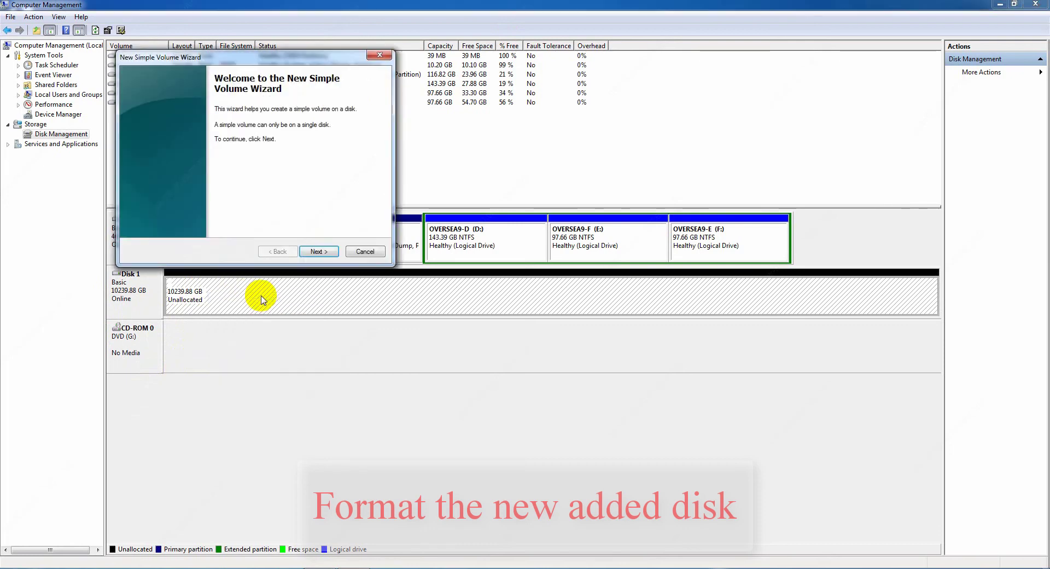
left_click(315, 252)
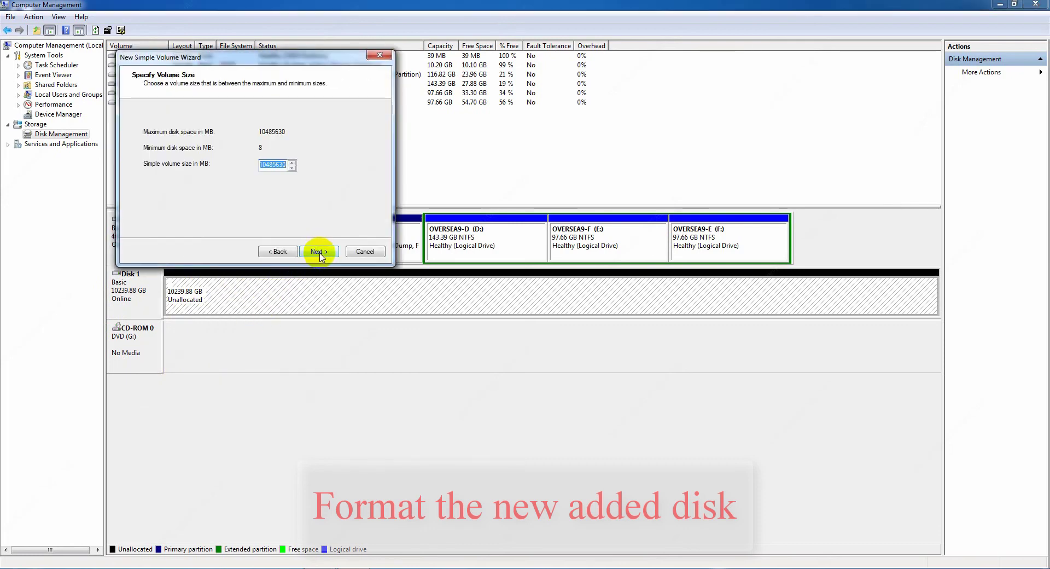
left_click(320, 253)
left_click(319, 252)
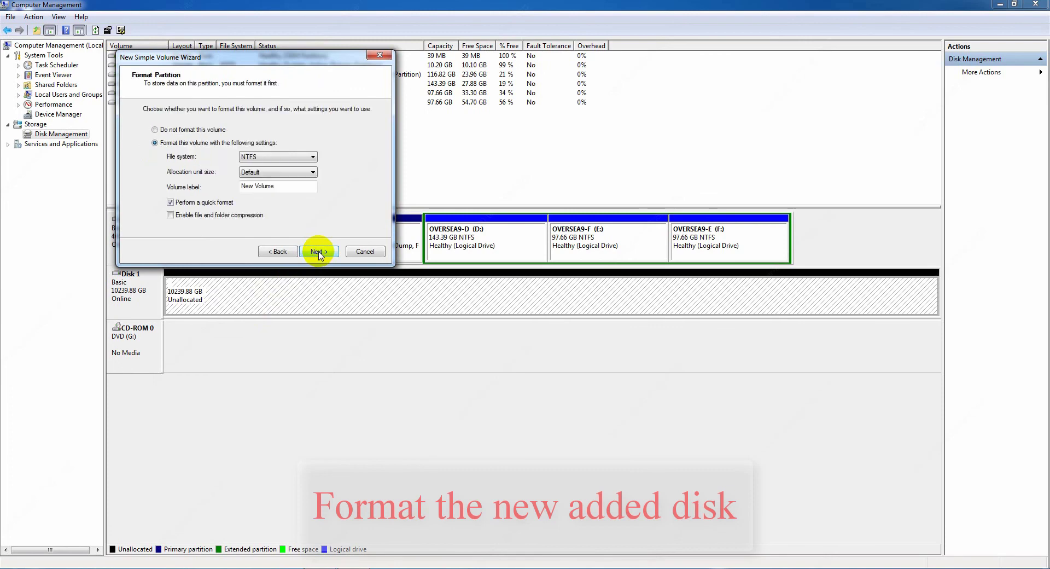
left_click(319, 253)
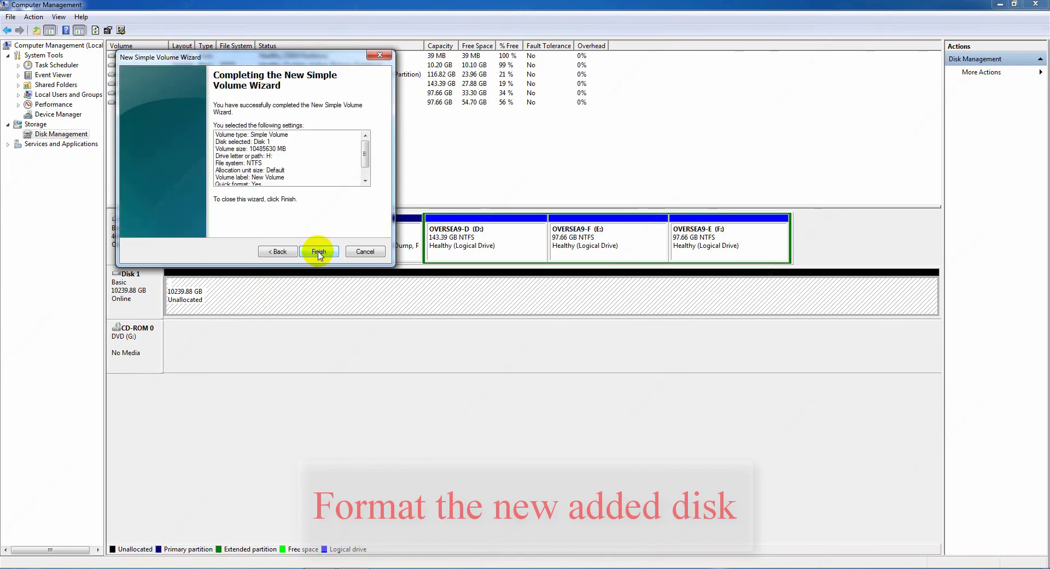
left_click(319, 252)
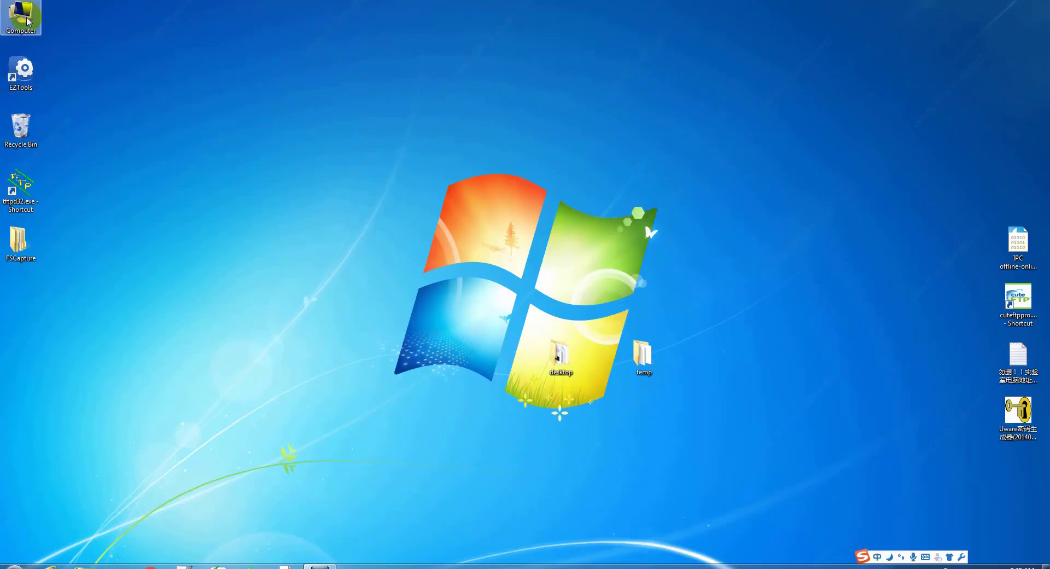
double_click(26, 19)
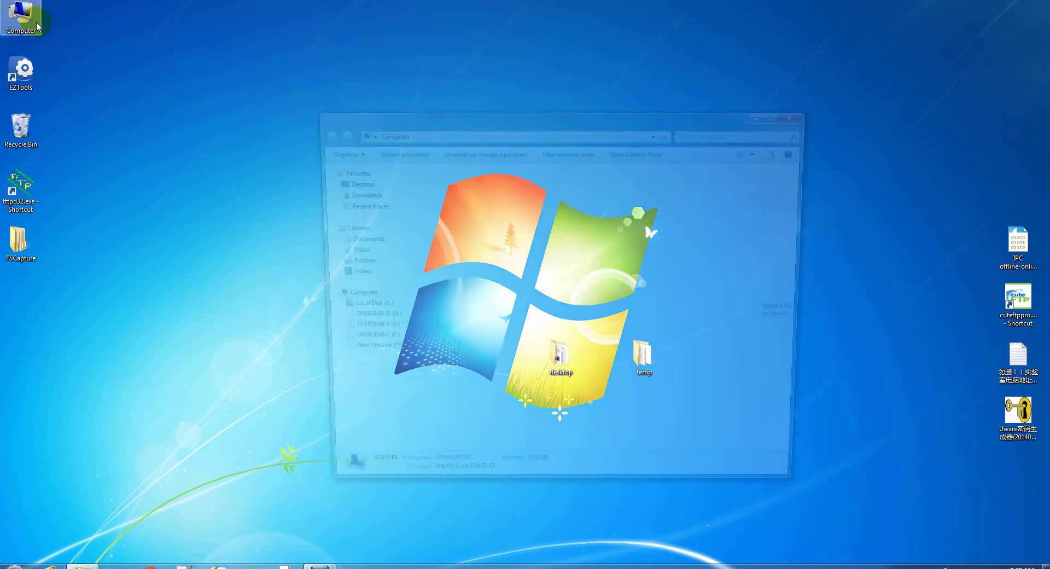